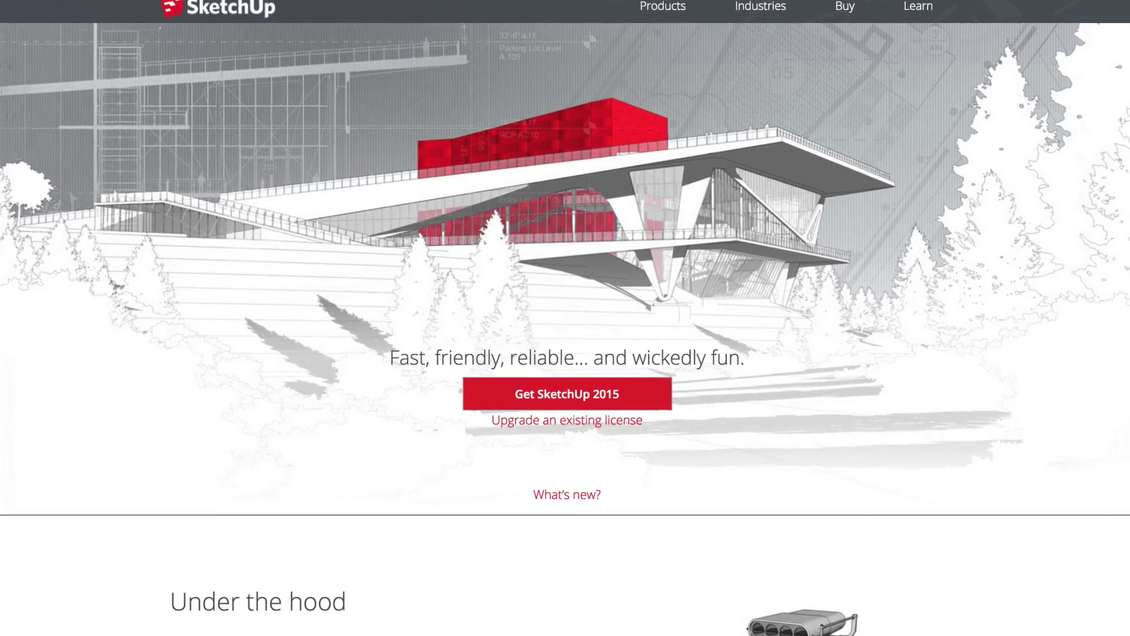
Launch SketchUp 2015 from the Spotlight results and move its window up and right
scroll(565, 318, down, 6)
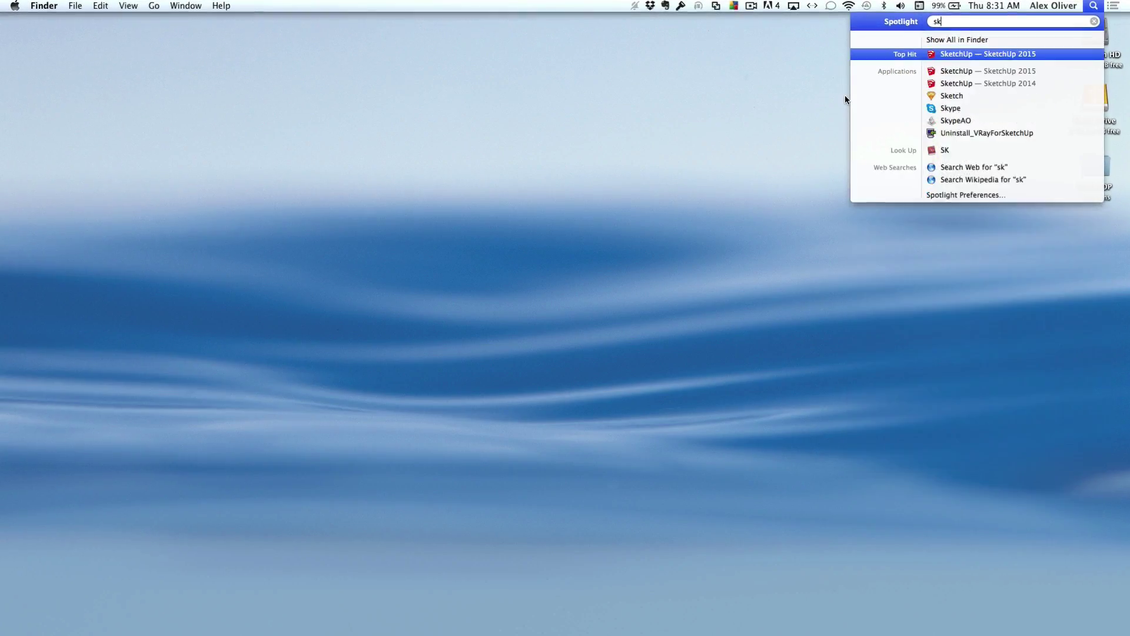
key(Return)
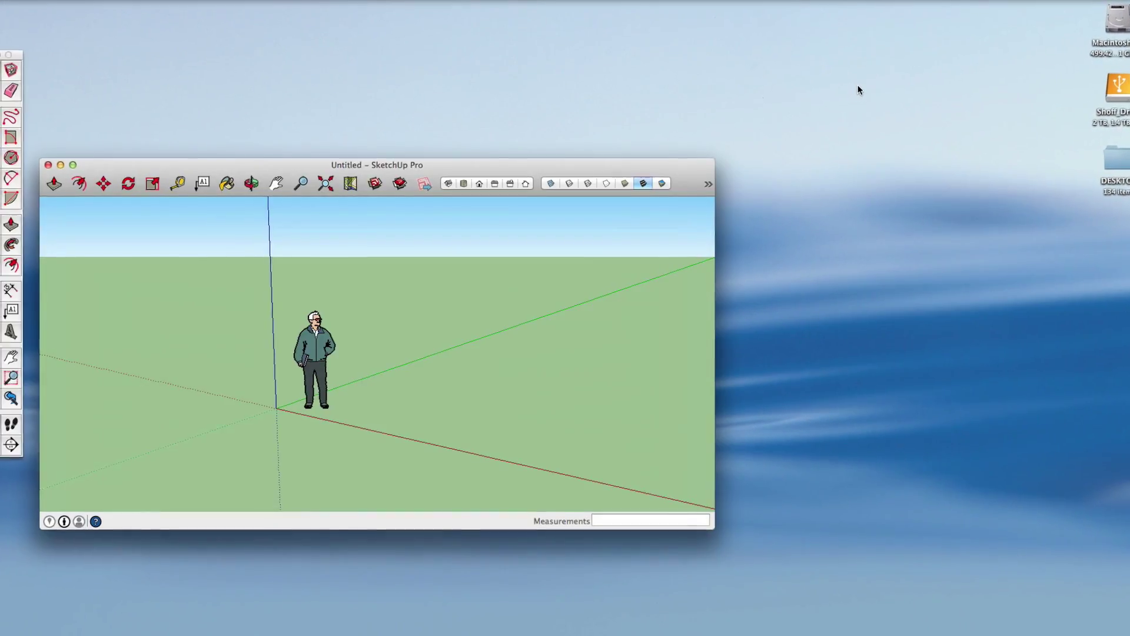
drag(553, 165, 644, 106)
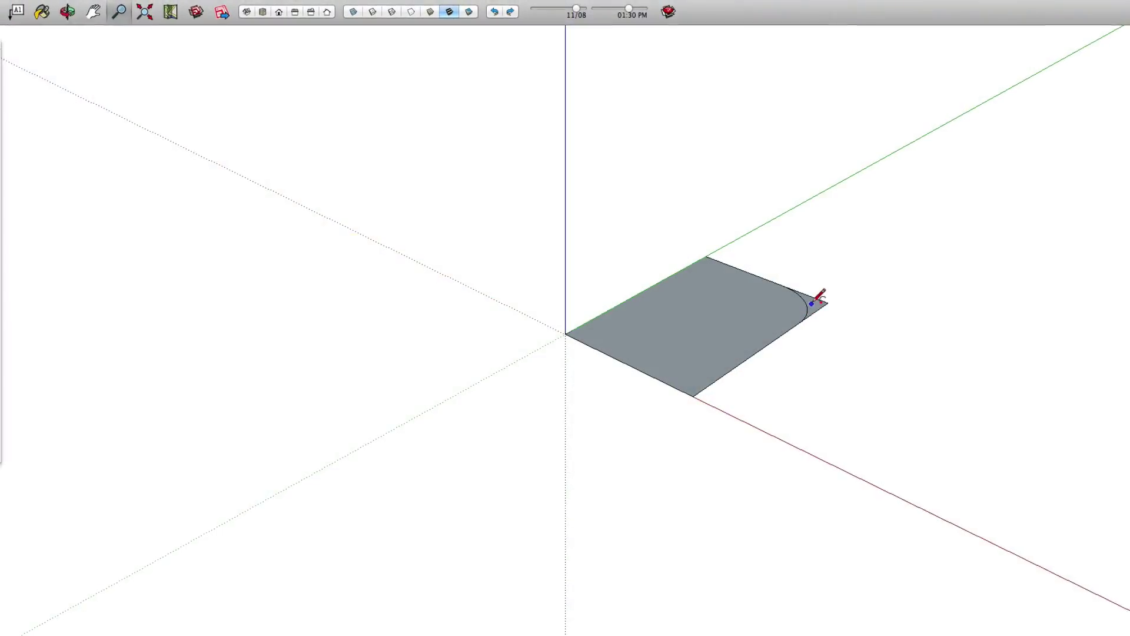
Erase the rectangle's corner edges, then Push/Pull the face up into a hollow box
key(e)
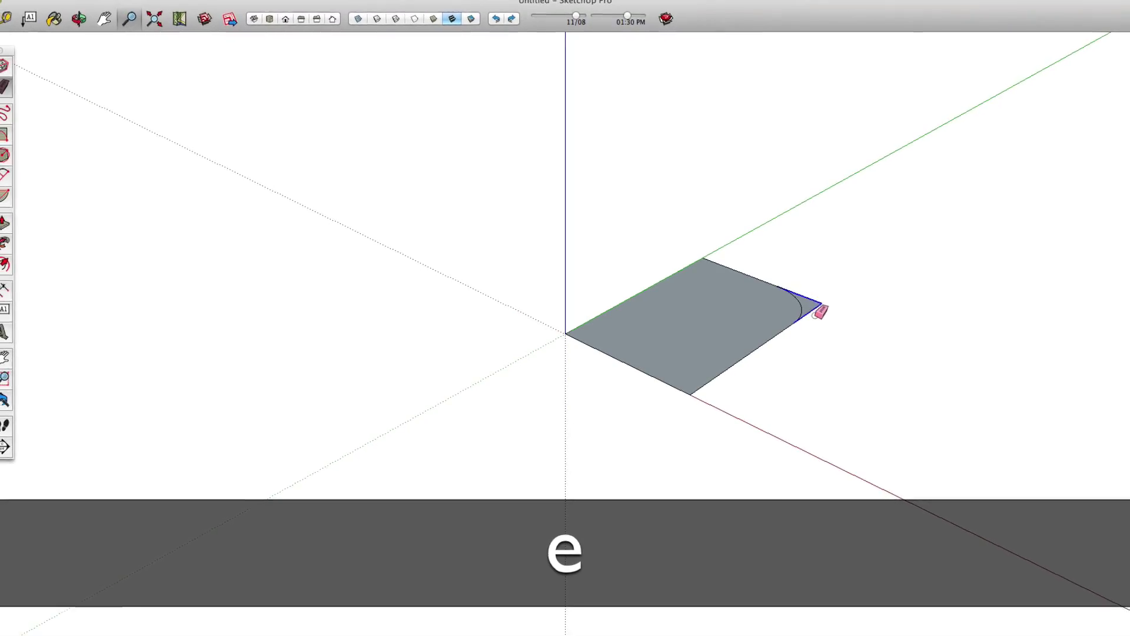
drag(821, 311, 815, 311)
key(p)
drag(709, 310, 704, 222)
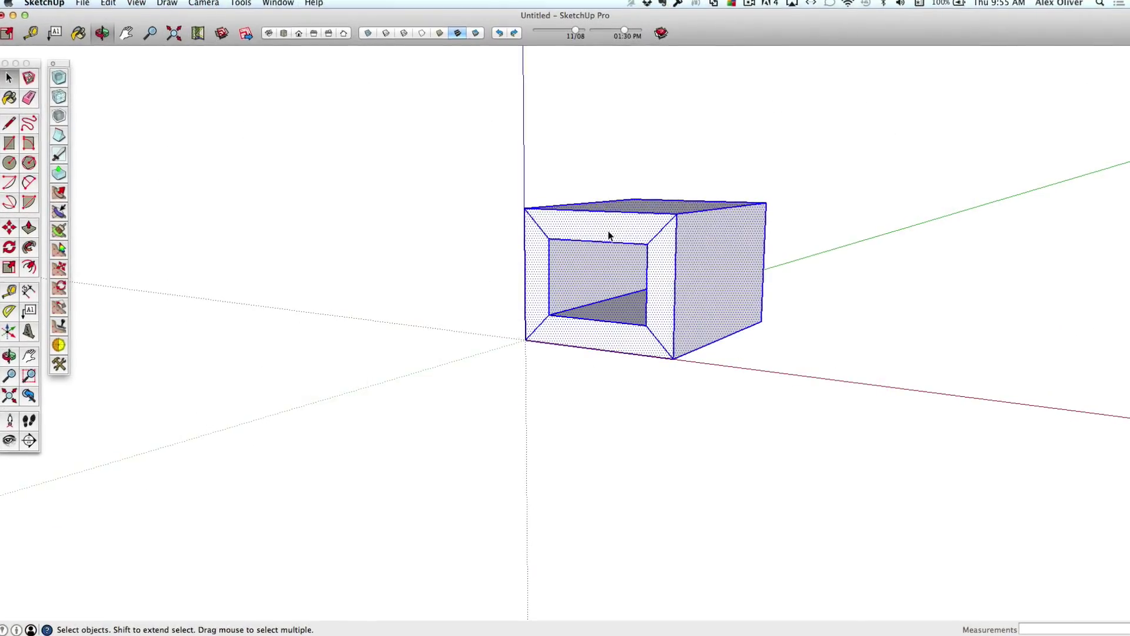
Subdivide and smooth the box with Artisan, then show SpaceMouse button mappings and the Level One course
click(59, 77)
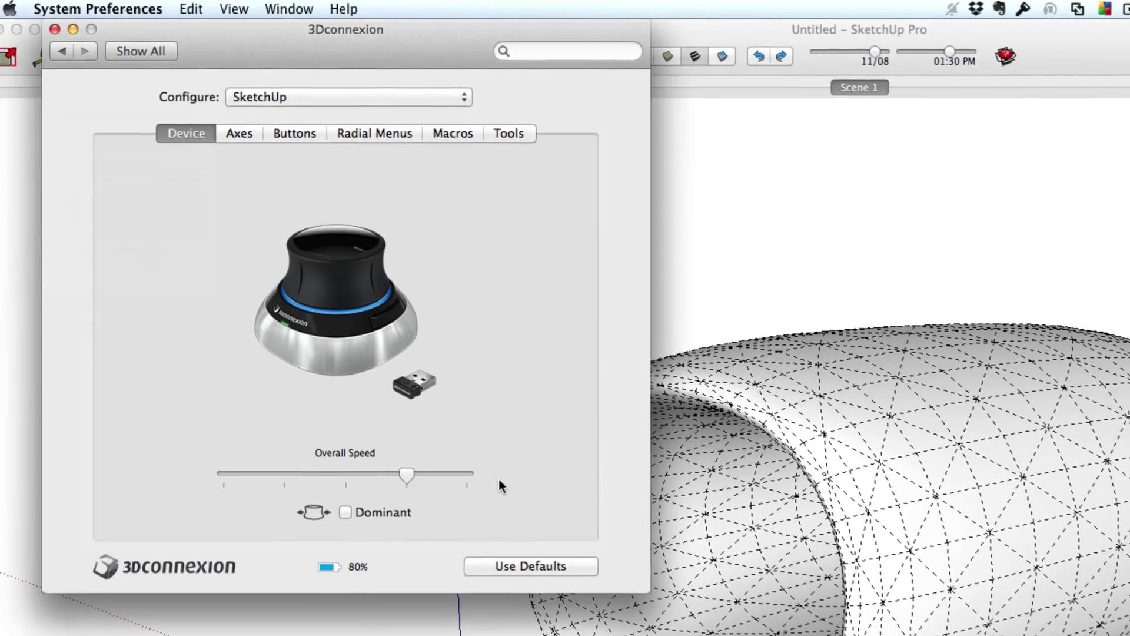
click(296, 135)
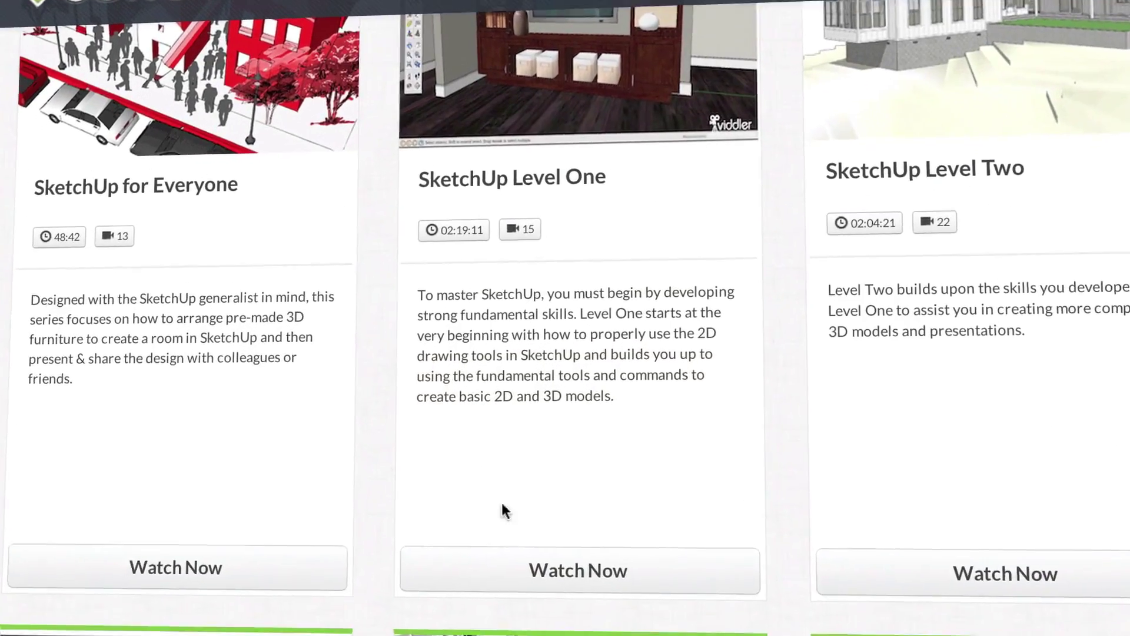
click(615, 571)
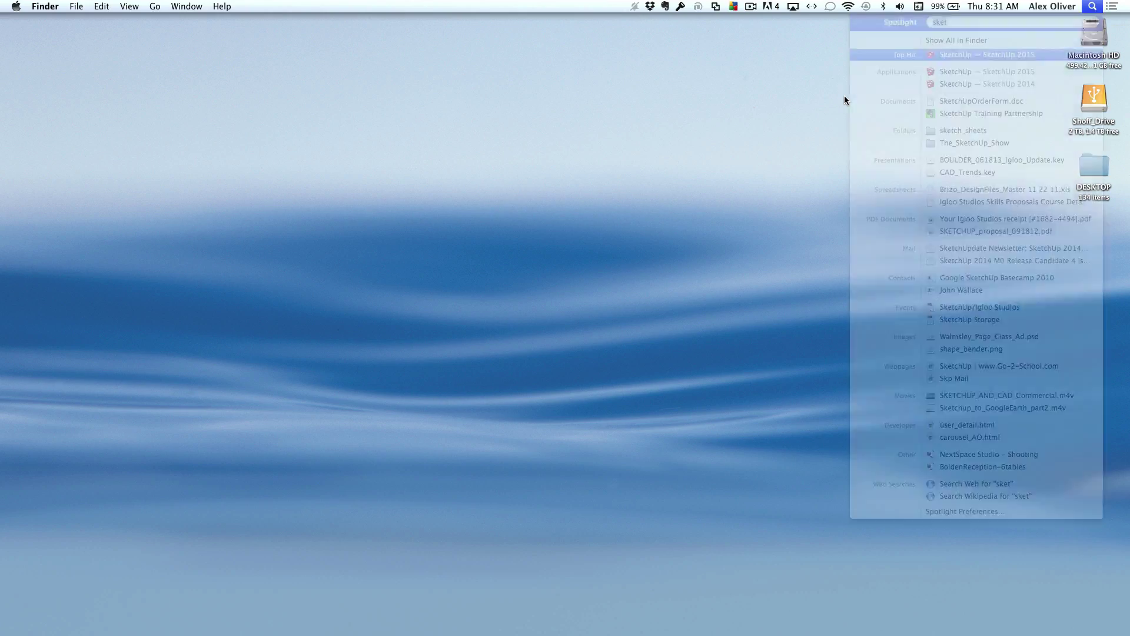
Launch SketchUp 2015, drag its window to the top and resize it to fill the screen
key(Return)
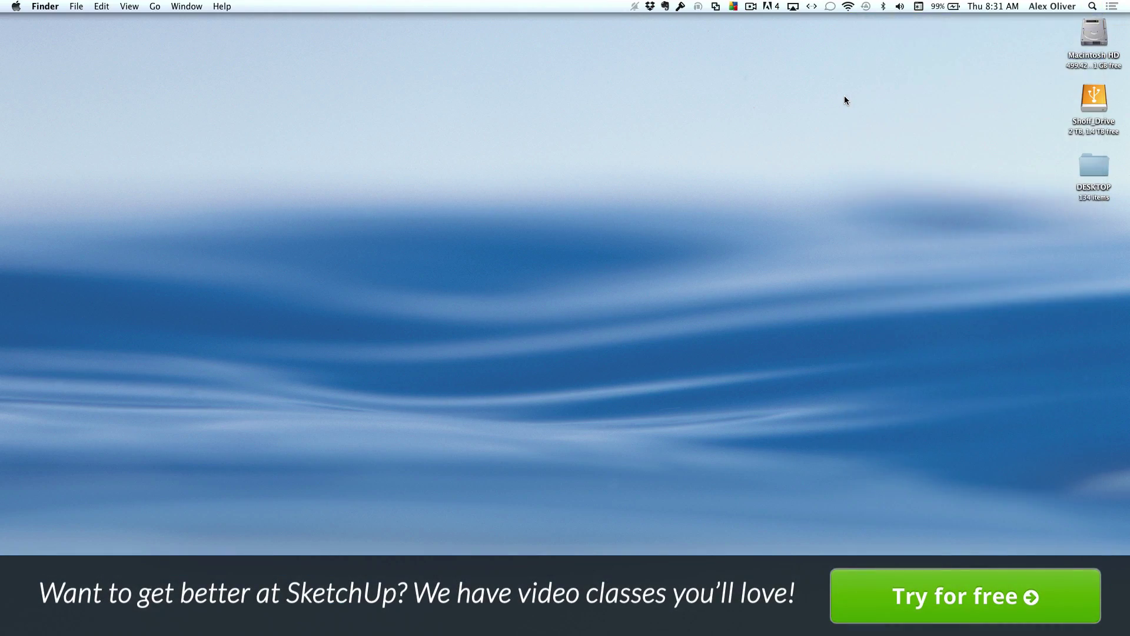
drag(542, 176, 504, 170)
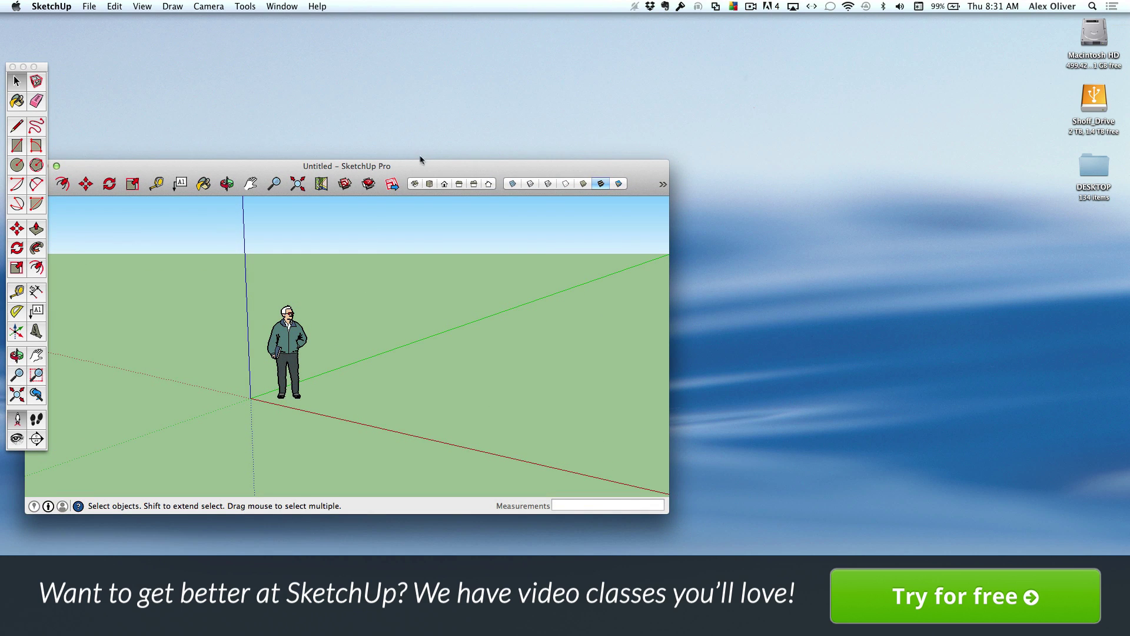
mouse_move(430, 165)
mouse_down()
mouse_move(471, 118)
mouse_move(438, 162)
mouse_move(481, 183)
mouse_move(453, 154)
mouse_up()
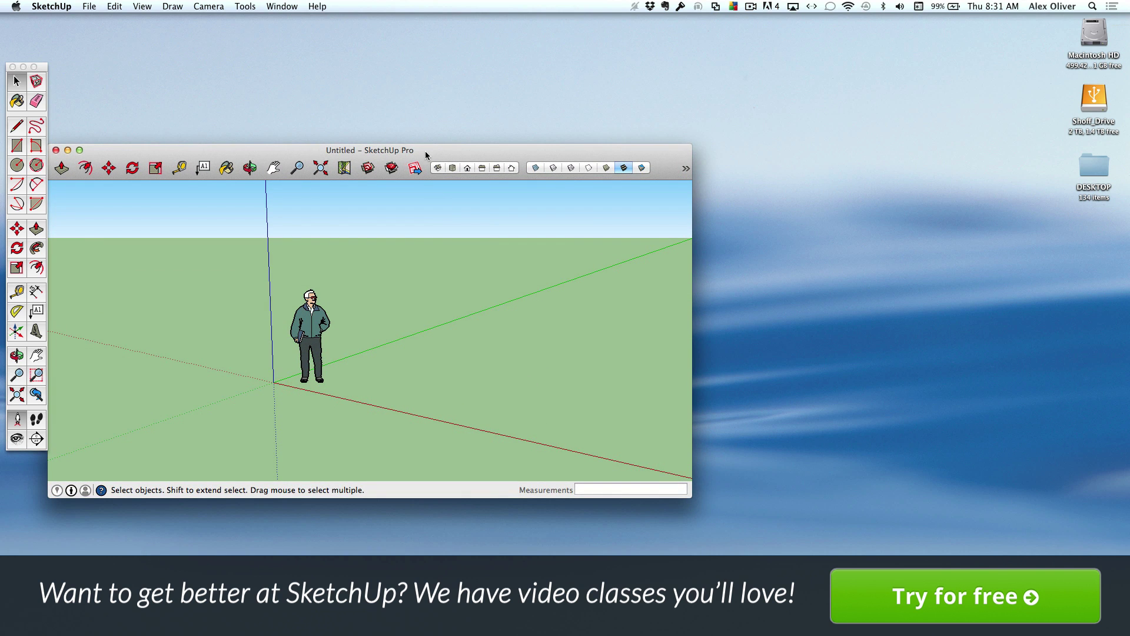
mouse_move(426, 155)
mouse_down()
mouse_move(368, 70)
mouse_move(378, 22)
mouse_up()
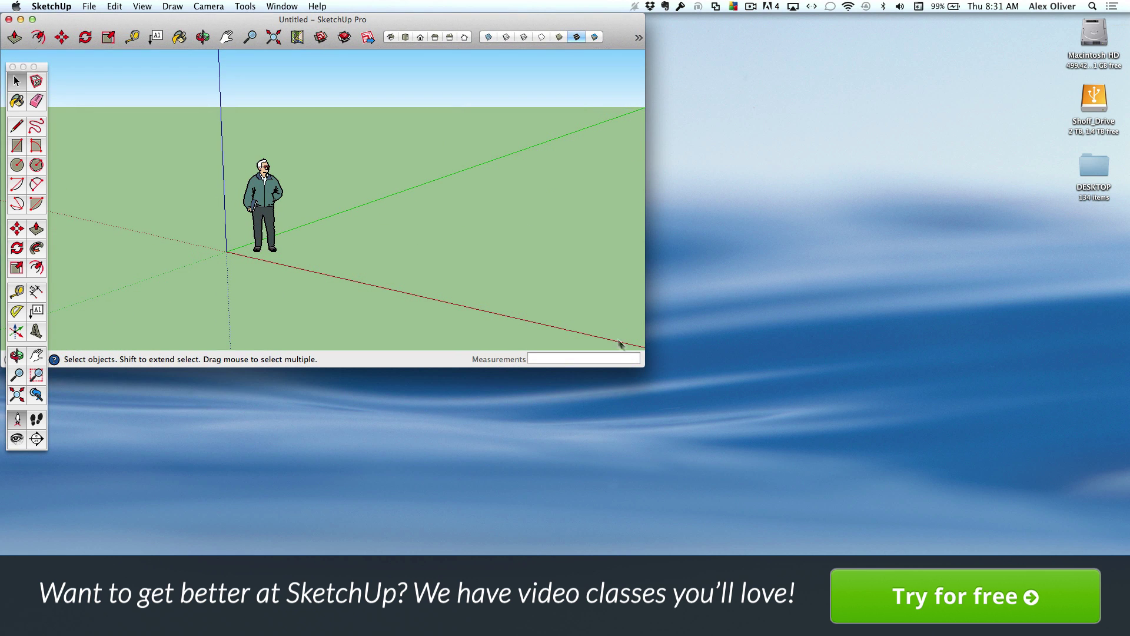
mouse_move(643, 366)
mouse_down()
mouse_move(803, 467)
mouse_move(991, 537)
mouse_move(1128, 634)
mouse_up()
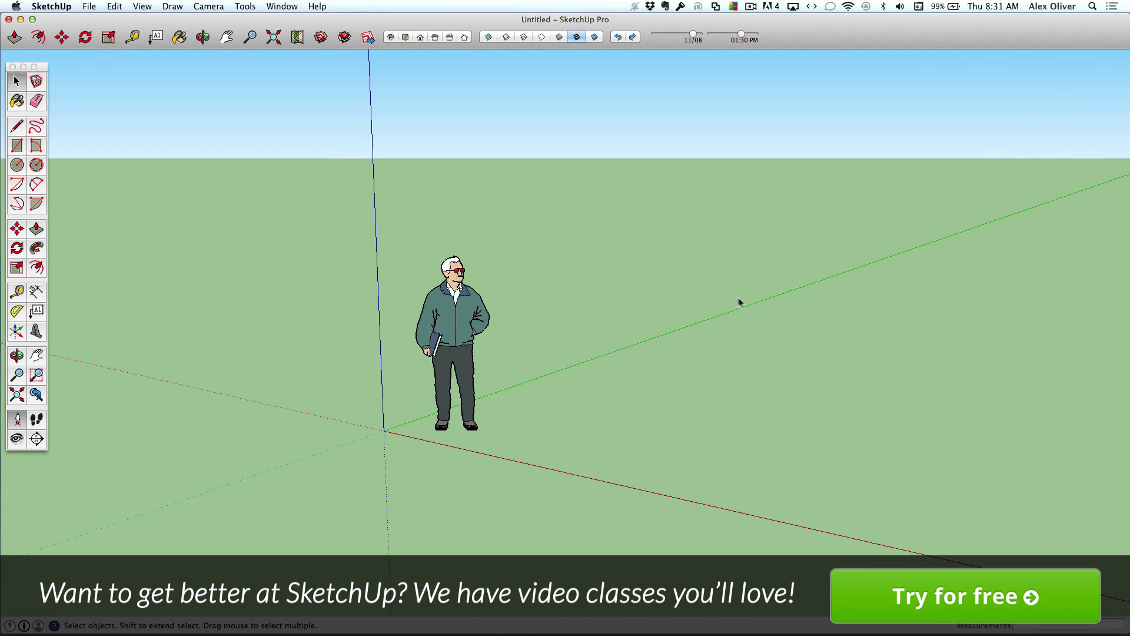
Save the current window size in Preferences > Workspace, then close the model window
click(51, 6)
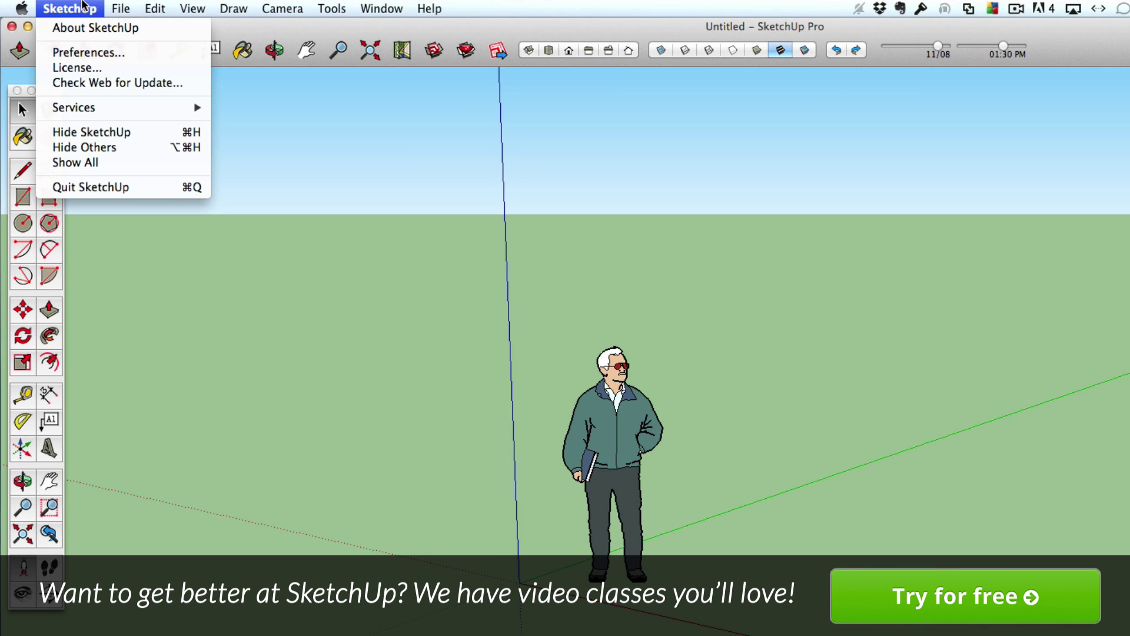
click(88, 51)
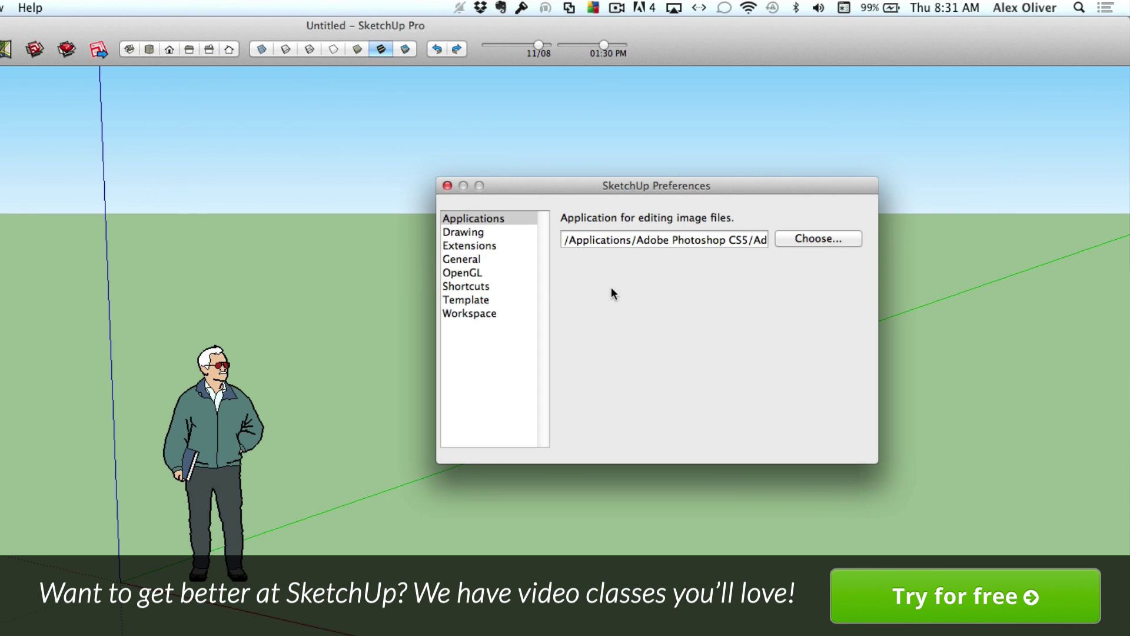
click(478, 314)
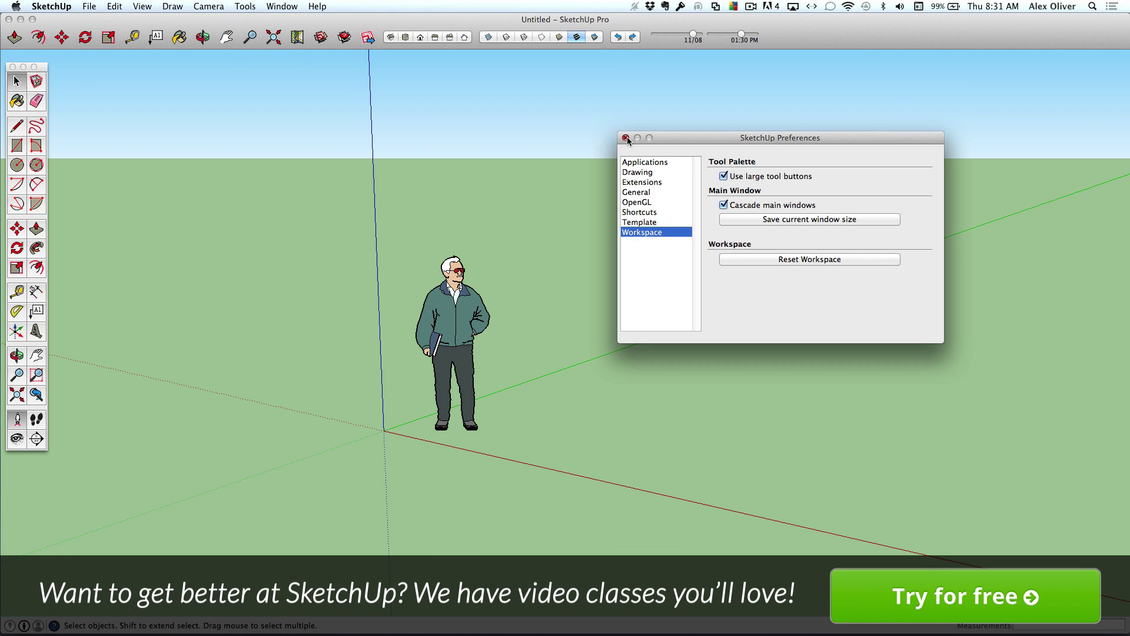
click(447, 185)
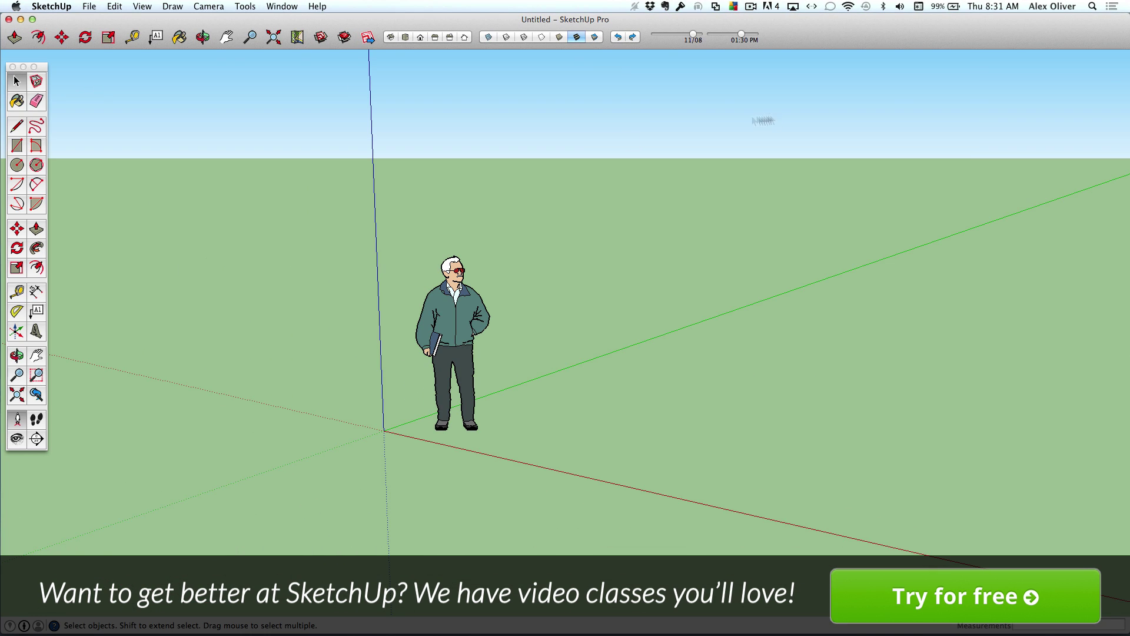
click(8, 19)
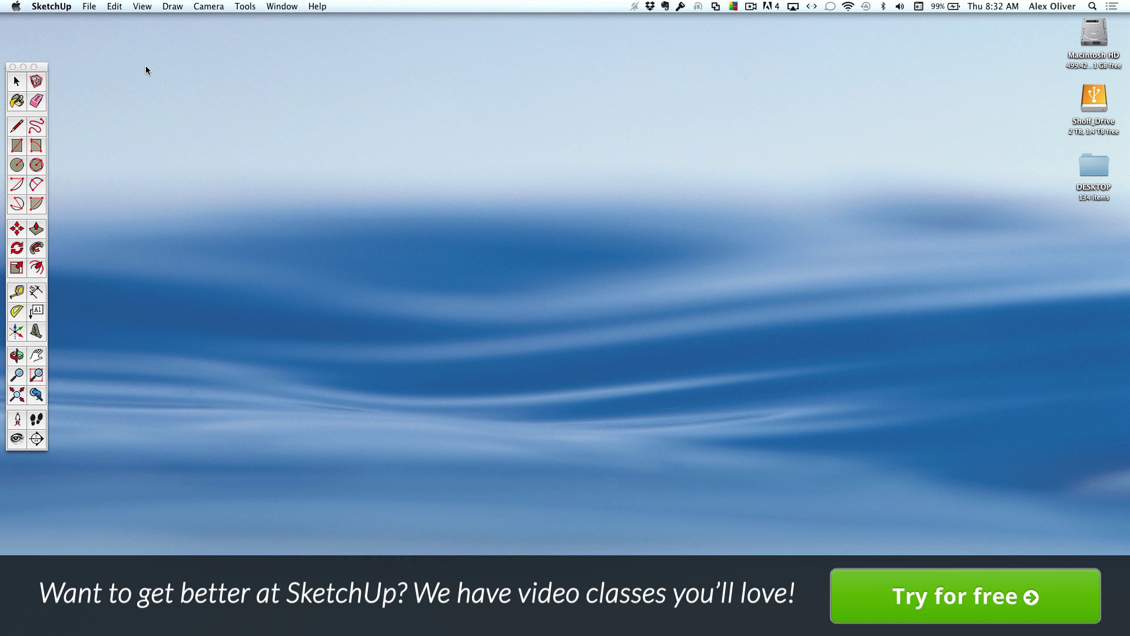
Start a new model with Cmd+N and delete the standing person figure
key(super+n)
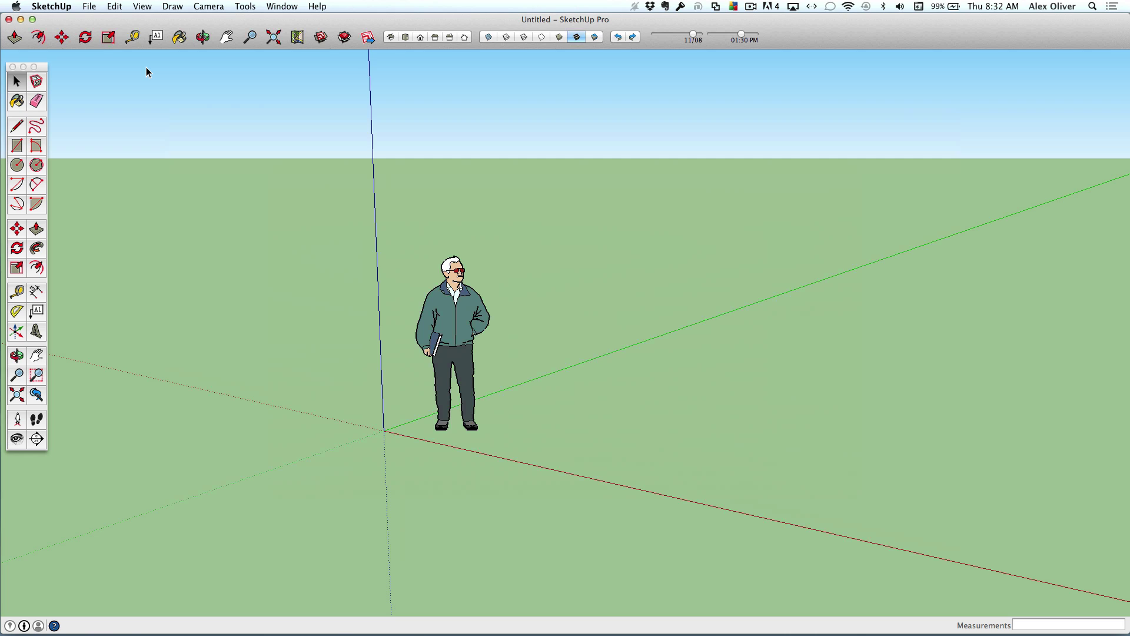
click(467, 319)
key(Delete)
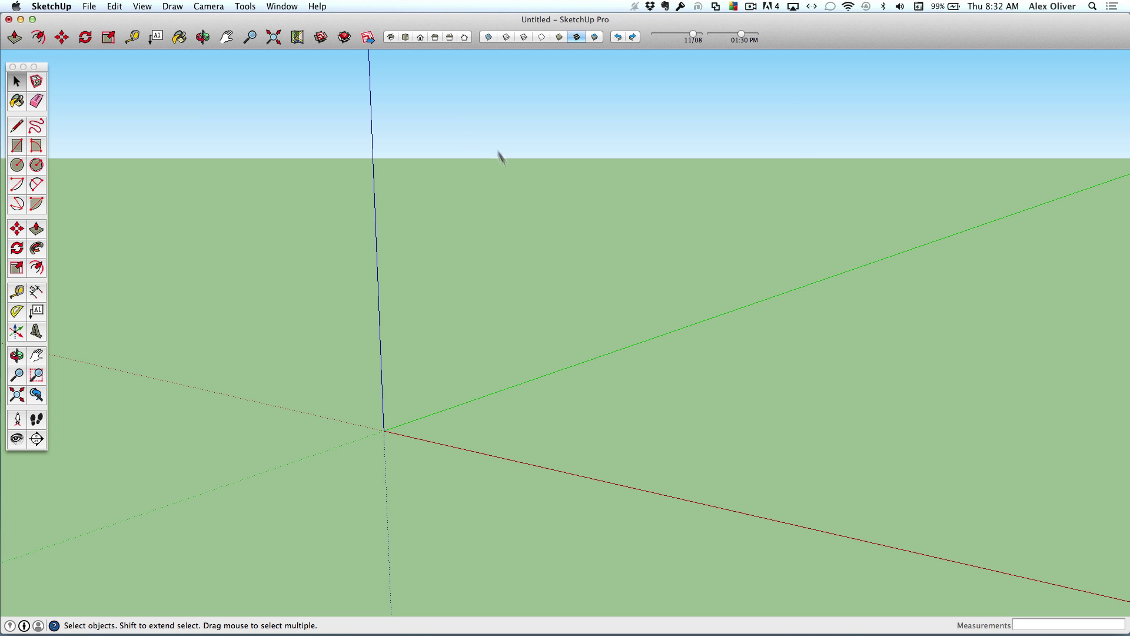
Set Construction Documentation – Feet and Inches as the default template in Preferences > Template
click(59, 6)
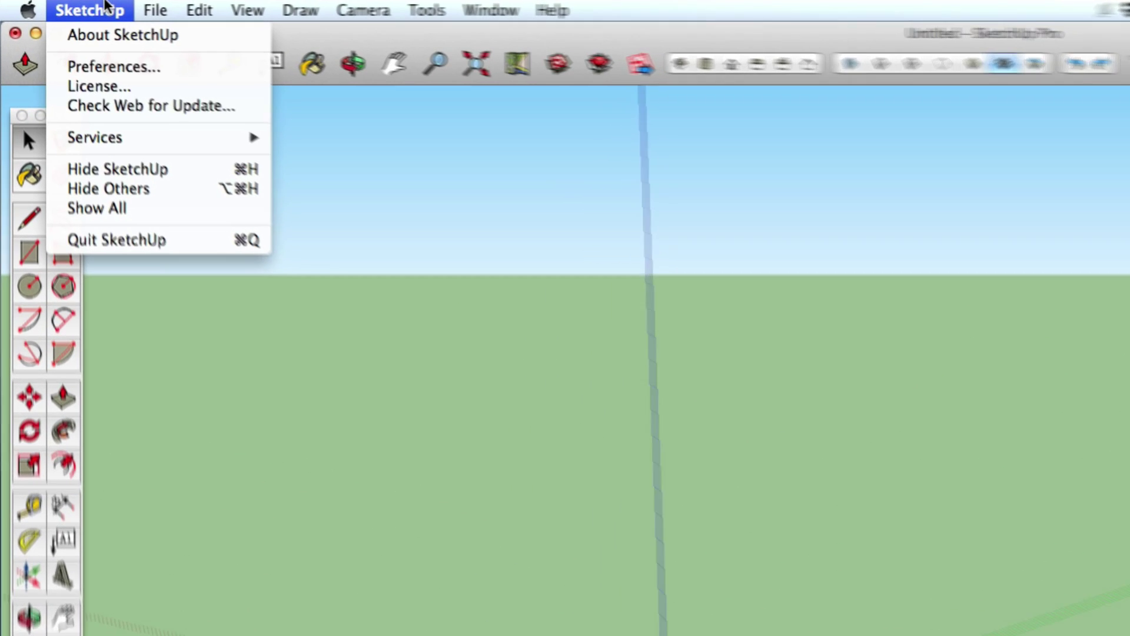
click(73, 39)
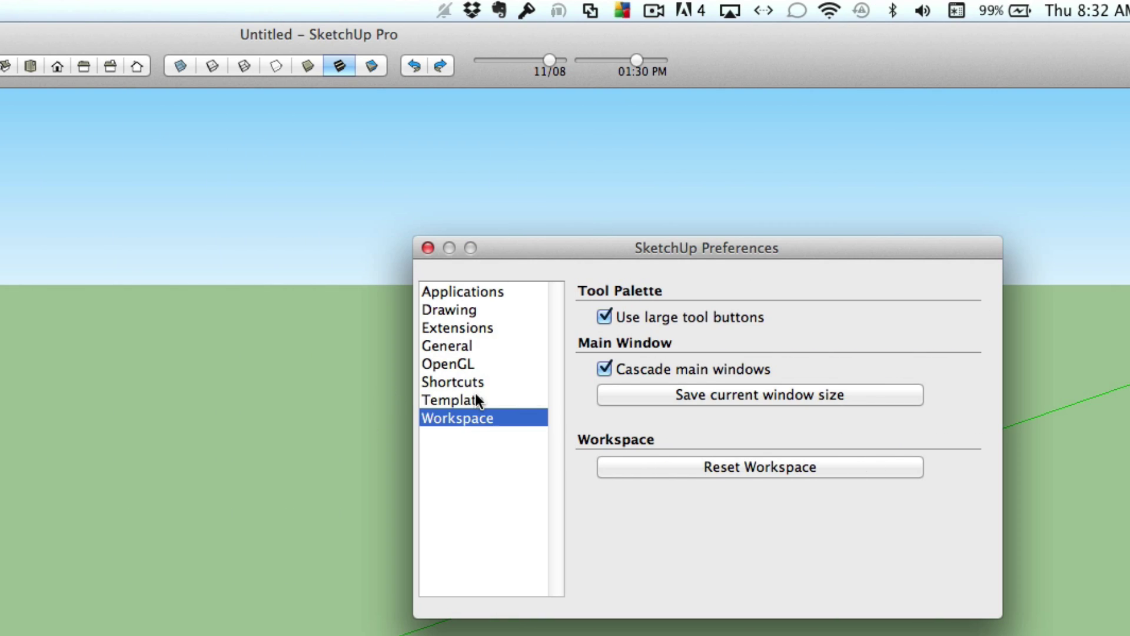
click(614, 398)
scroll(883, 437, down, 5)
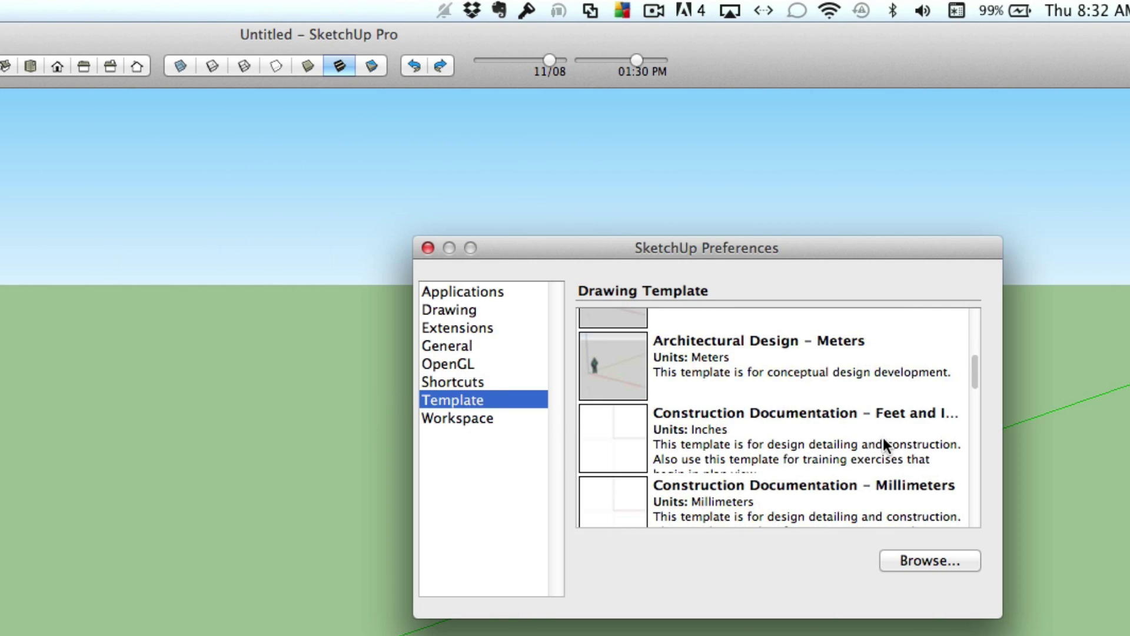
click(849, 436)
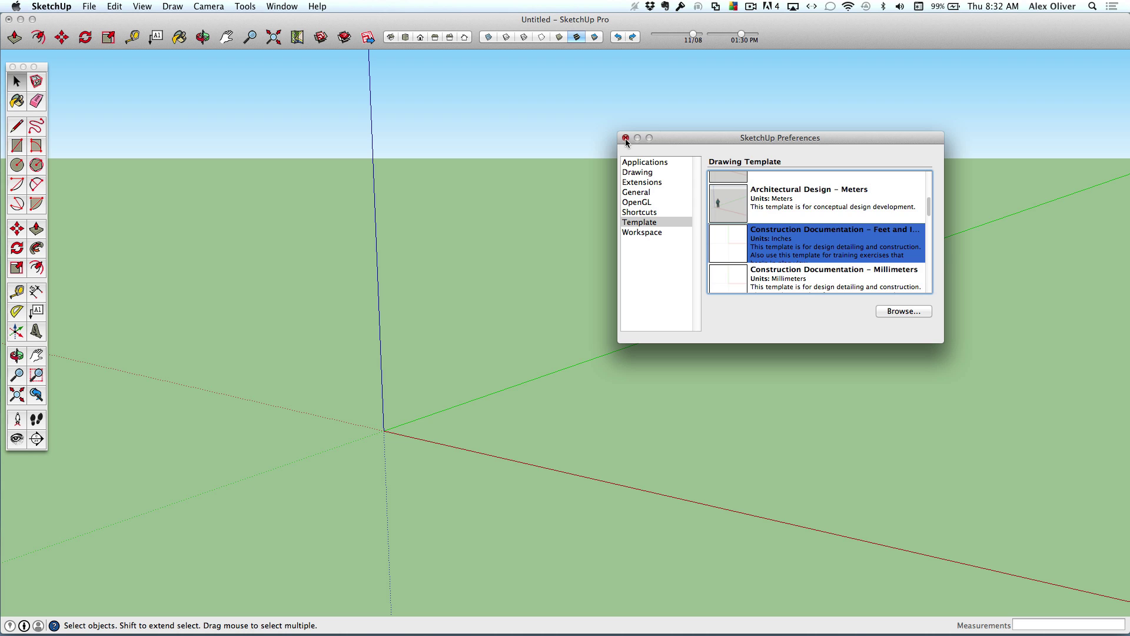
click(626, 139)
Close the current model without saving and start a new one with Cmd+N
click(9, 19)
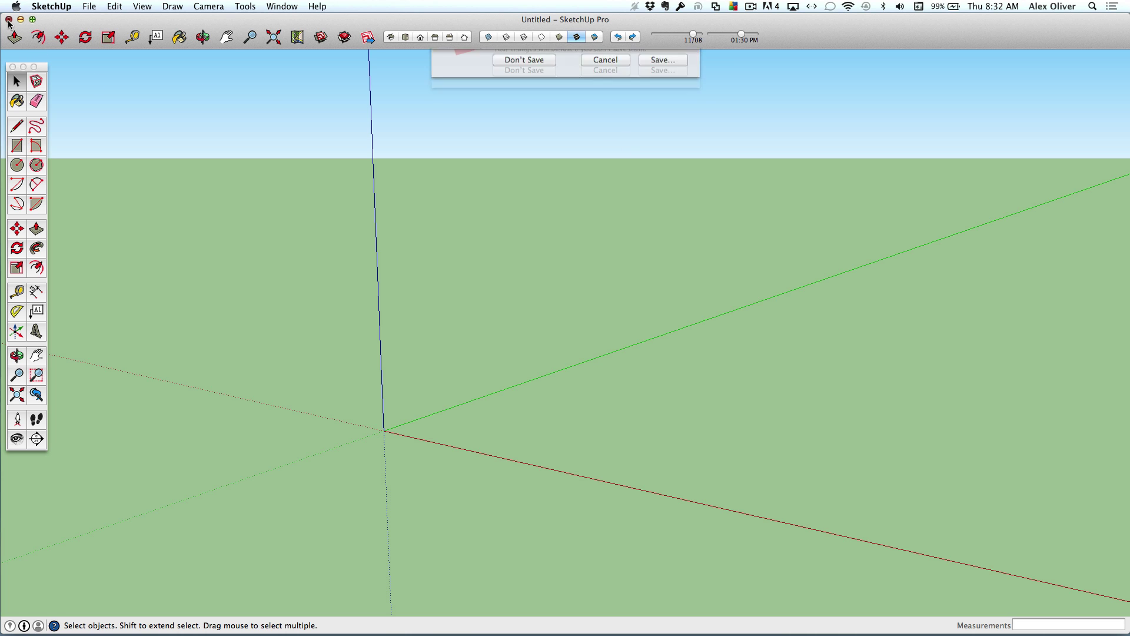
click(504, 109)
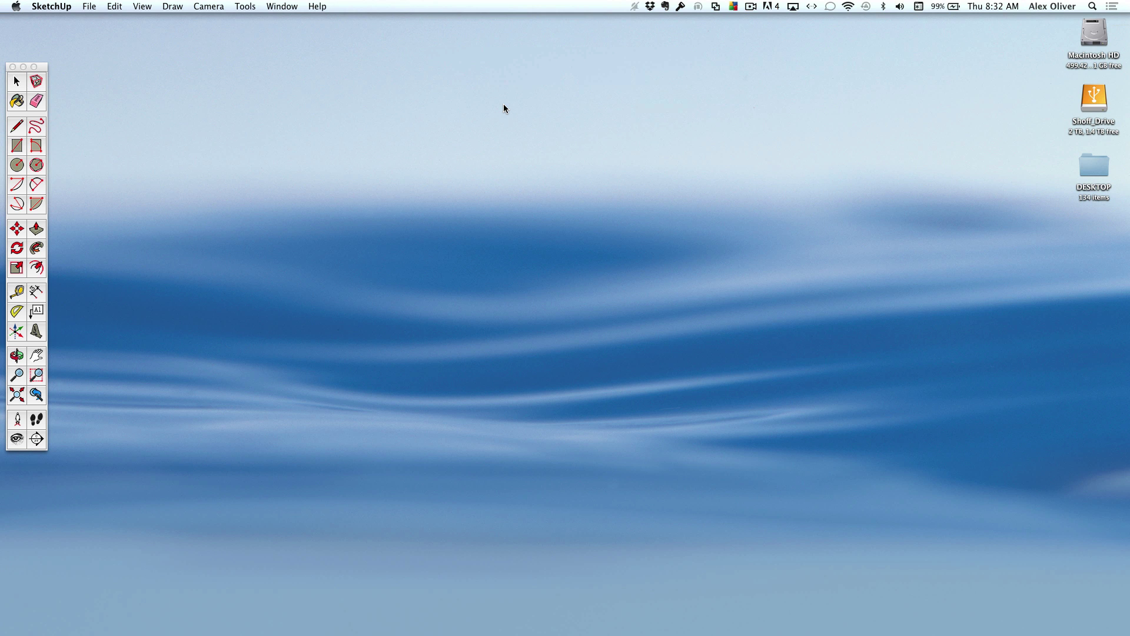
key(super+n)
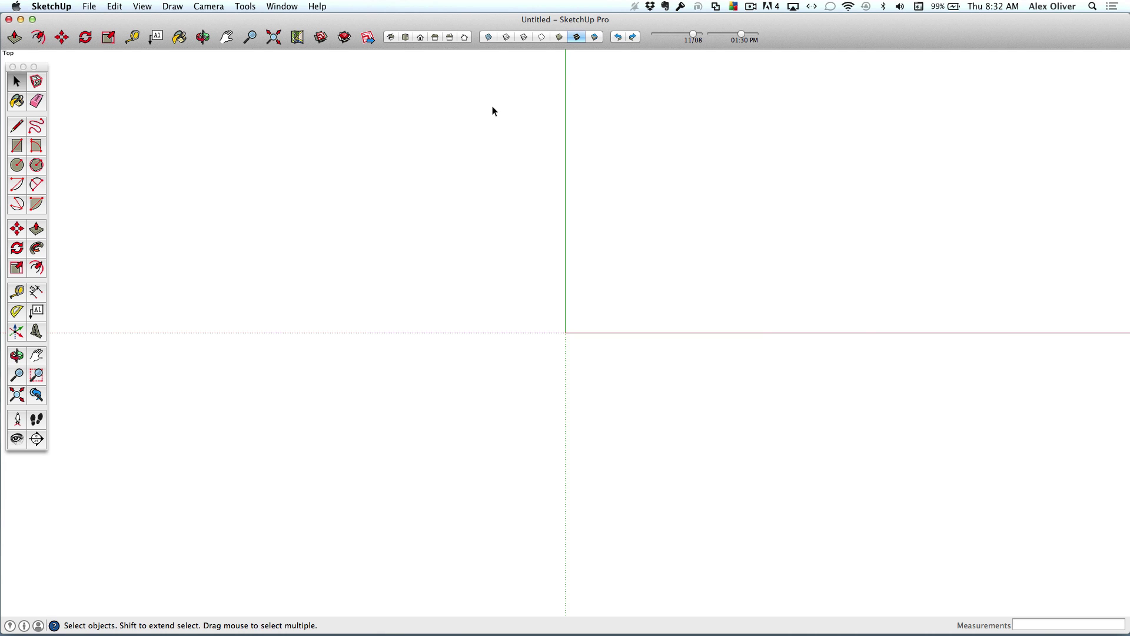
Hide and then restore the Large Tool Set via View > Tool Palettes
click(92, 6)
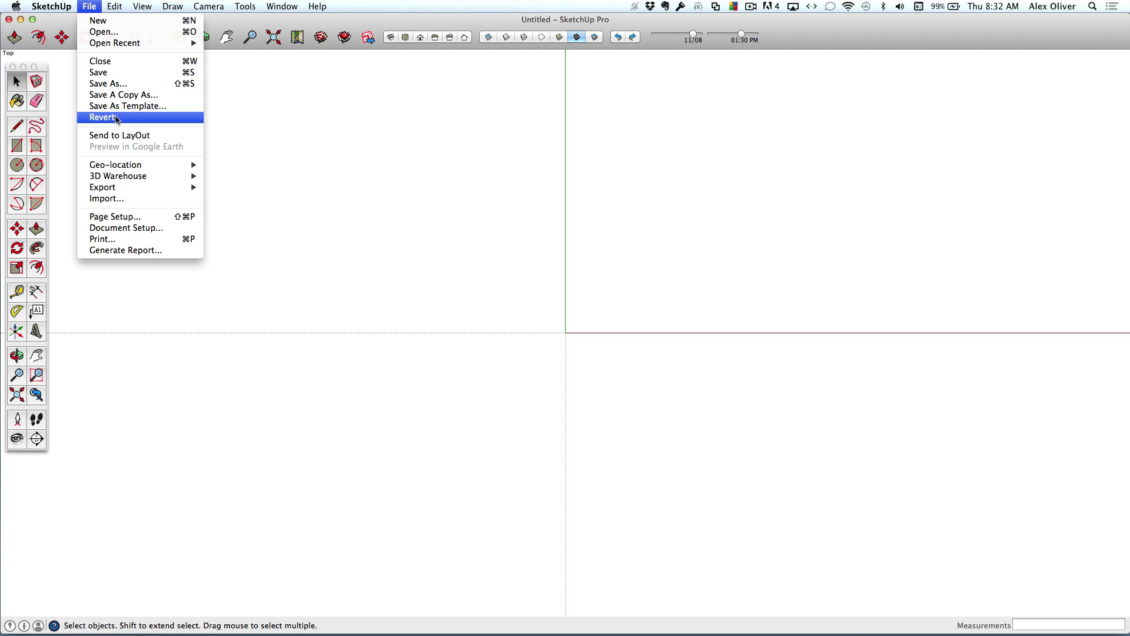
mouse_move(139, 179)
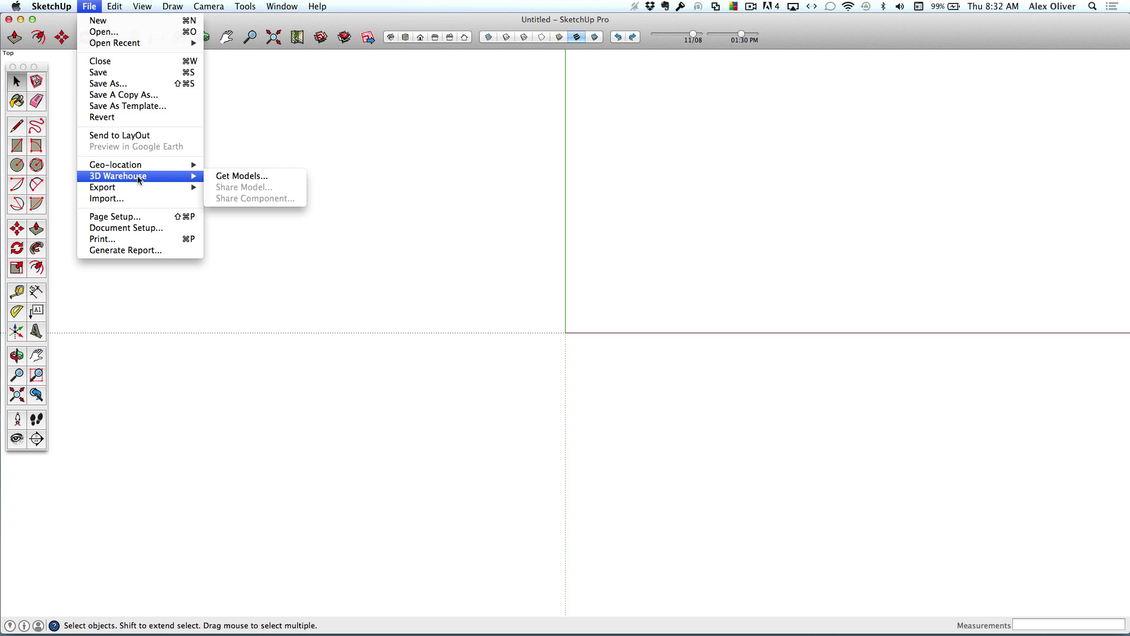
click(279, 157)
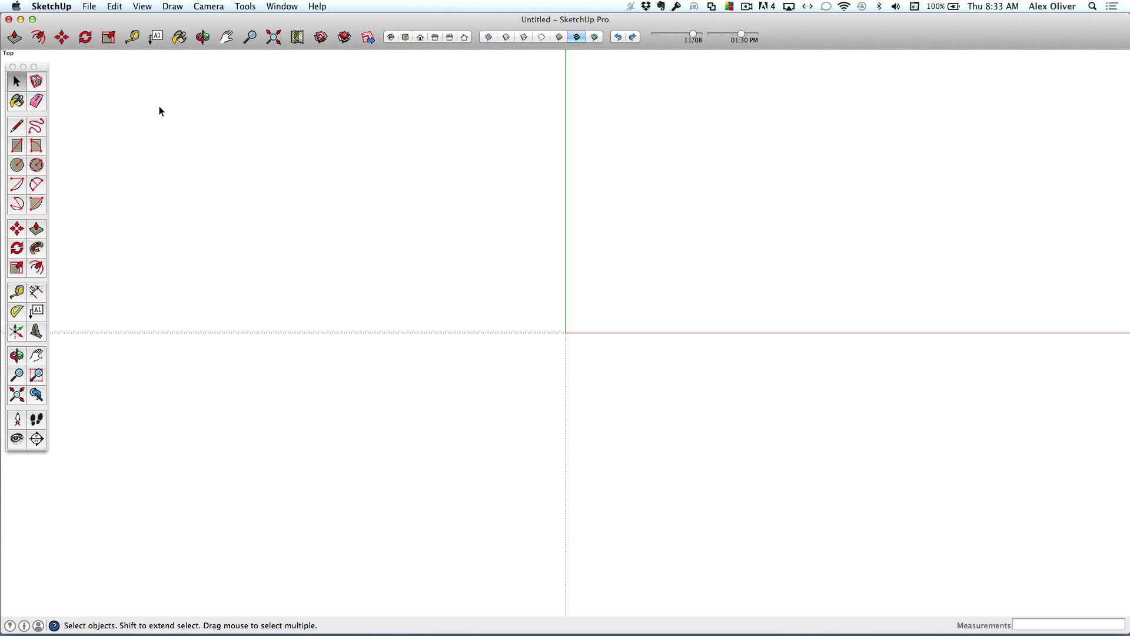
click(144, 6)
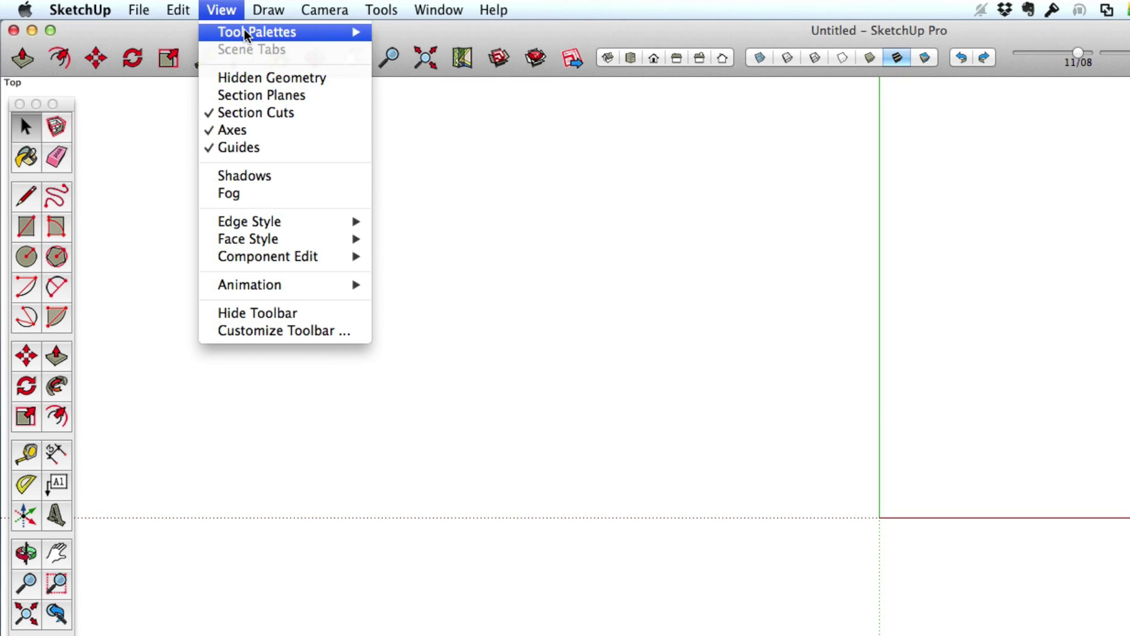
mouse_move(246, 34)
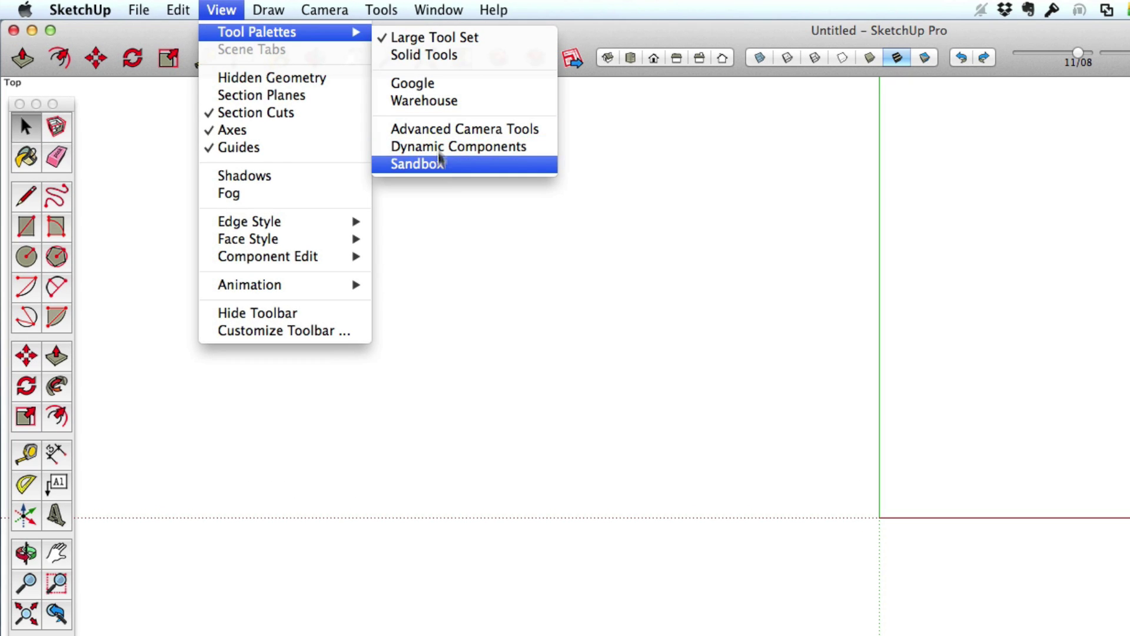
click(433, 42)
click(227, 10)
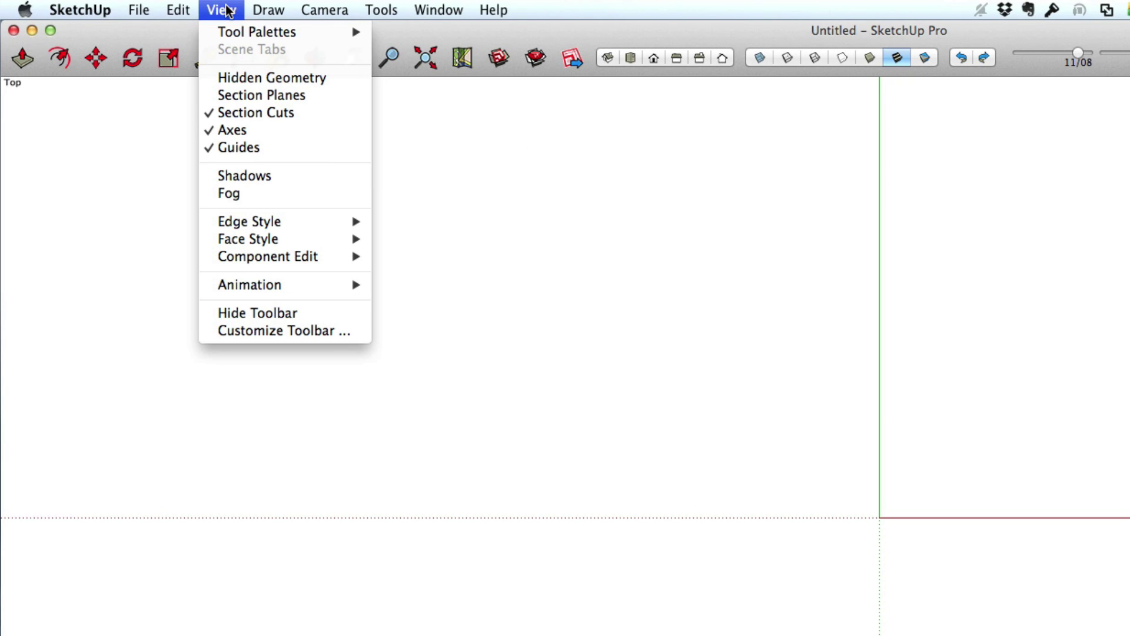
mouse_move(255, 31)
click(401, 38)
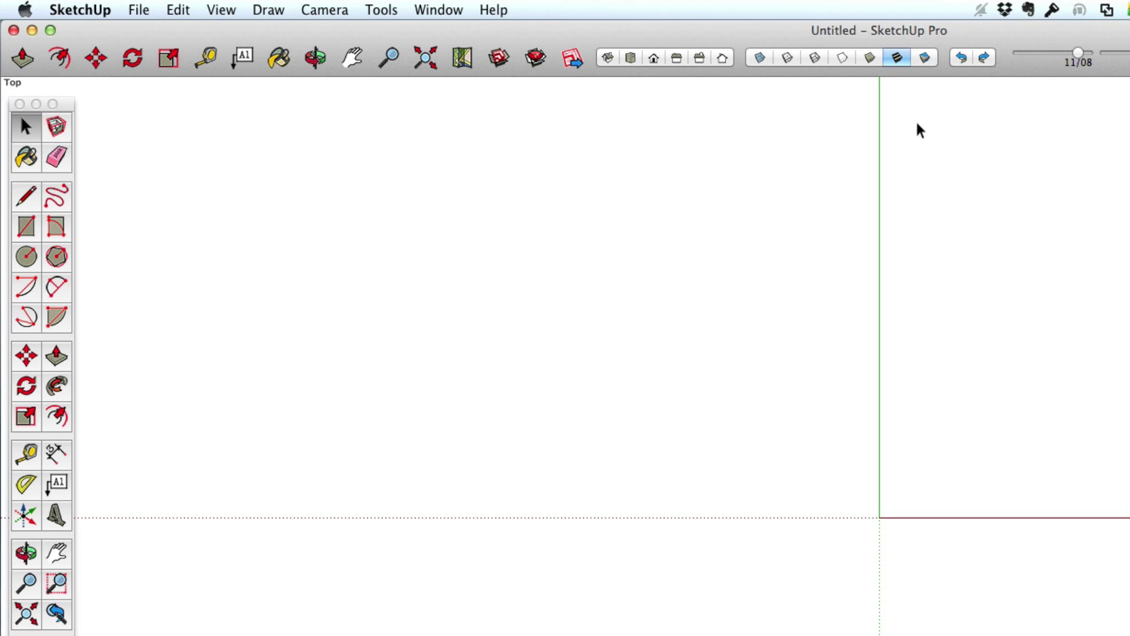
Customize the toolbar: drag Push/Pull, Follow Me and Move off, and add Extension Warehouse
right_click(851, 62)
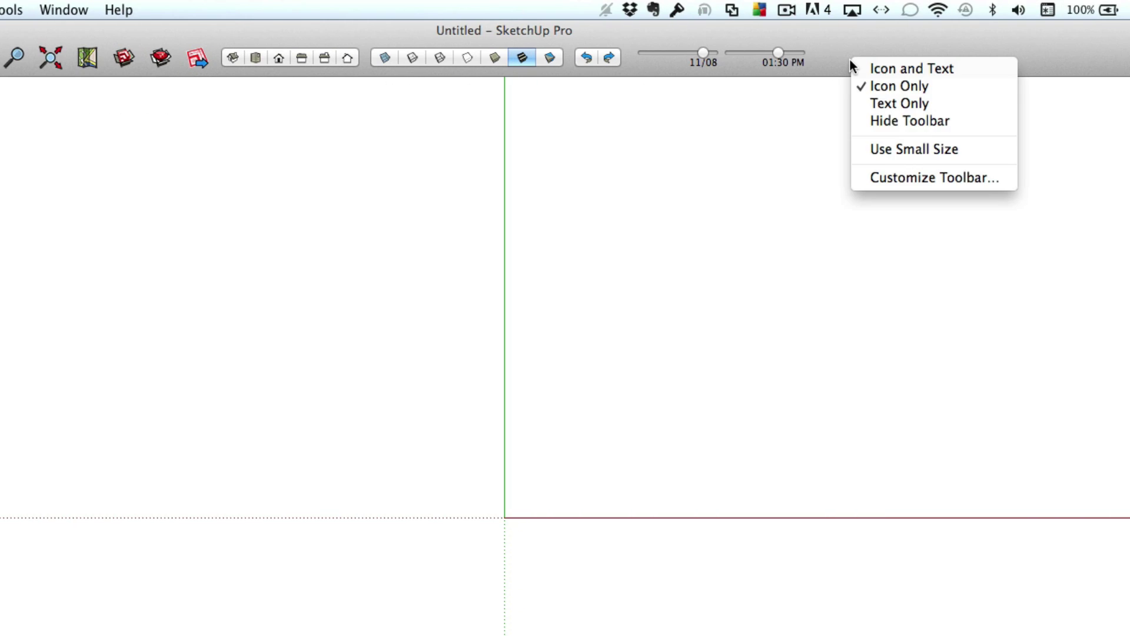
click(903, 178)
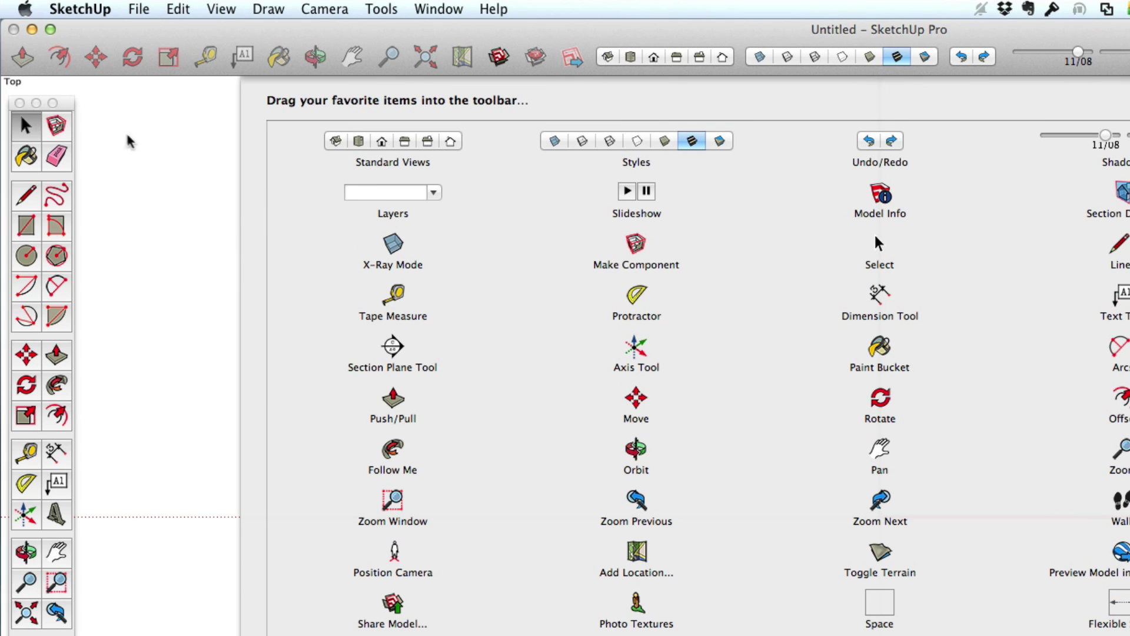
drag(26, 59, 65, 88)
drag(24, 57, 89, 101)
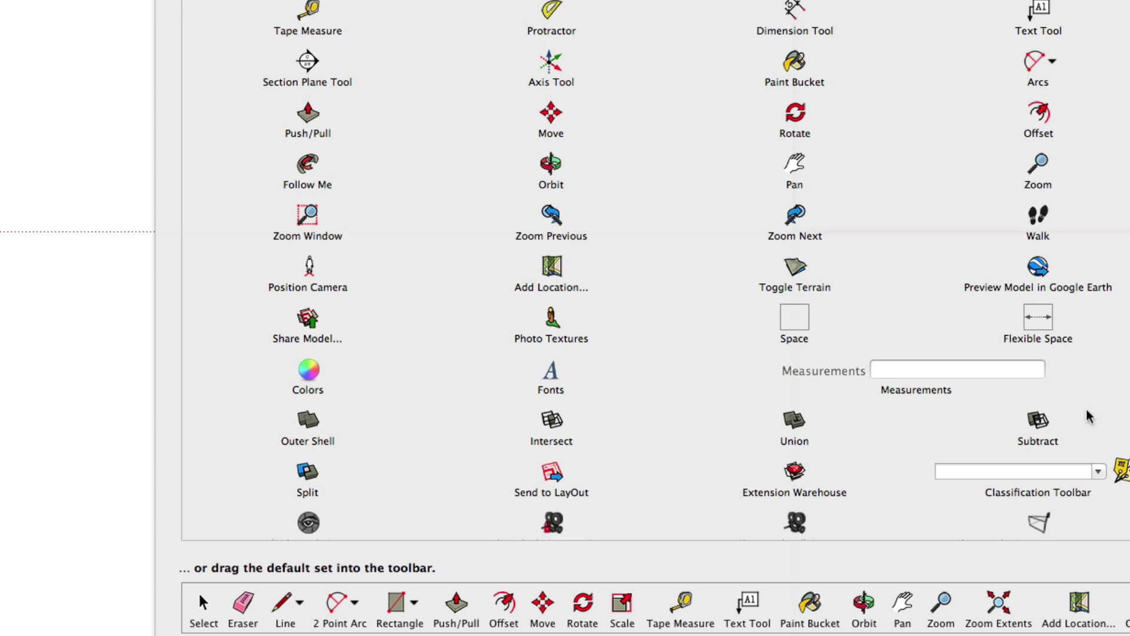
mouse_move(794, 471)
mouse_down()
mouse_move(953, 0)
mouse_move(993, 0)
mouse_up()
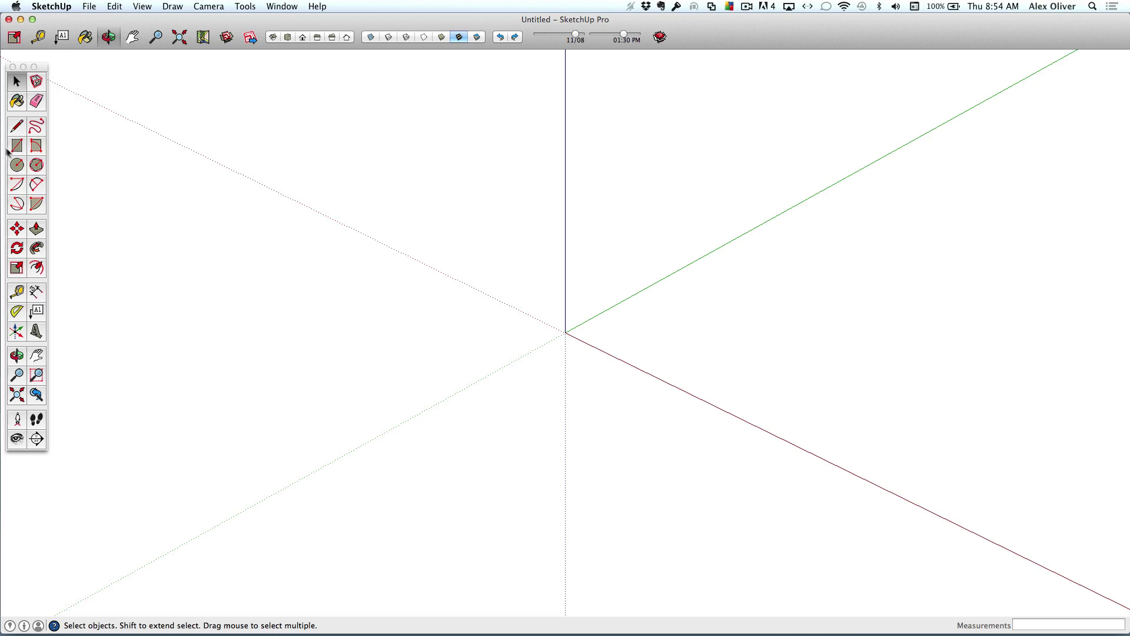
click(17, 147)
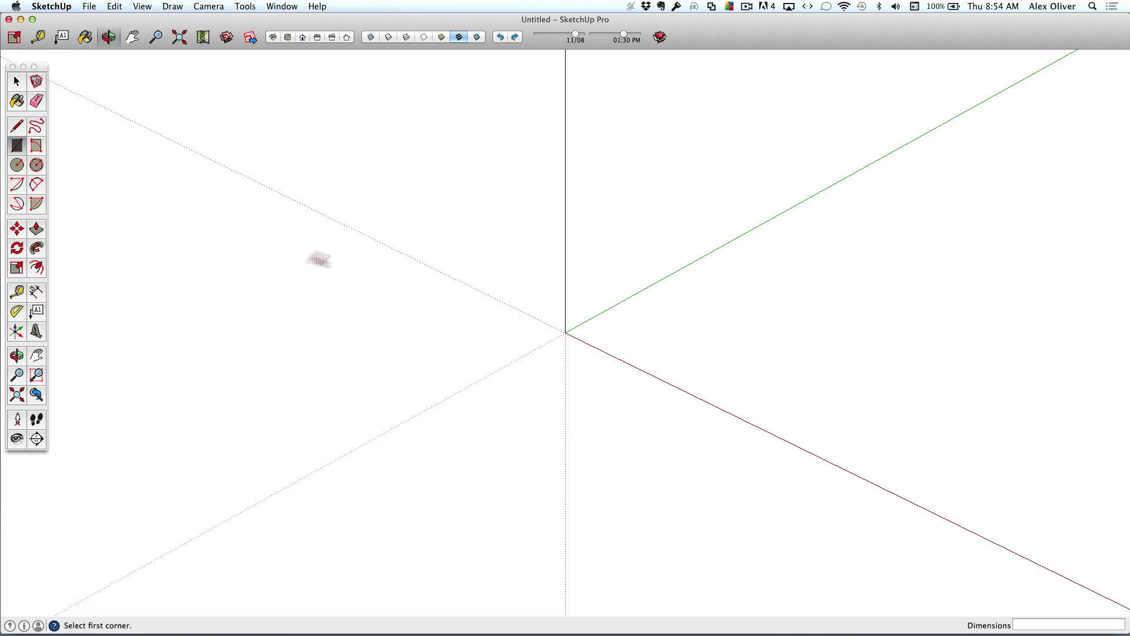
click(566, 332)
click(791, 320)
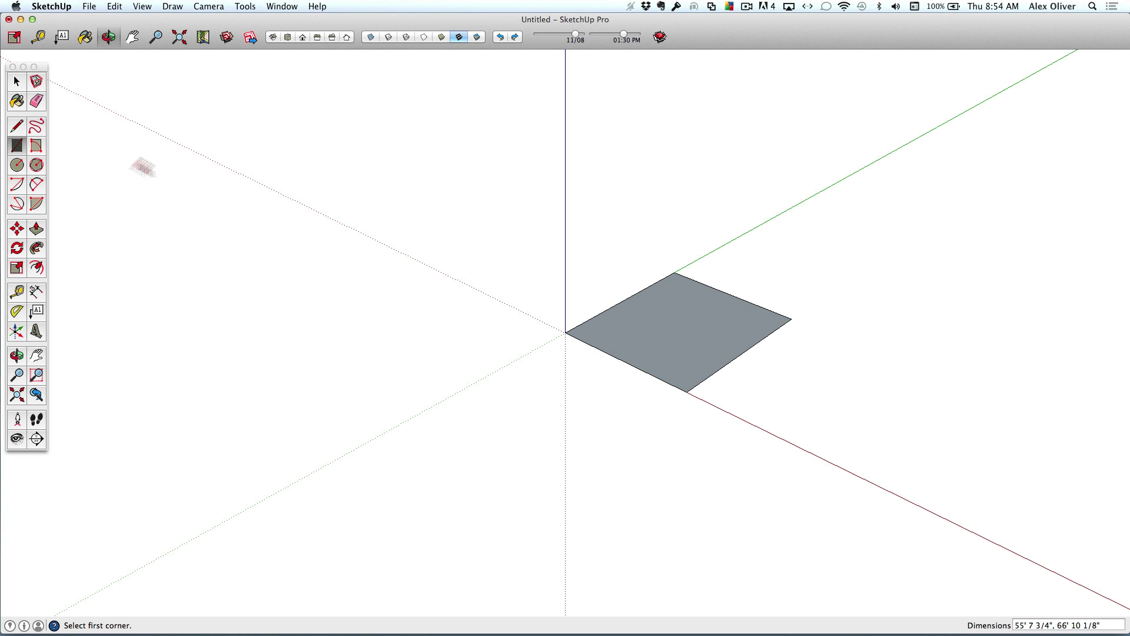
click(37, 185)
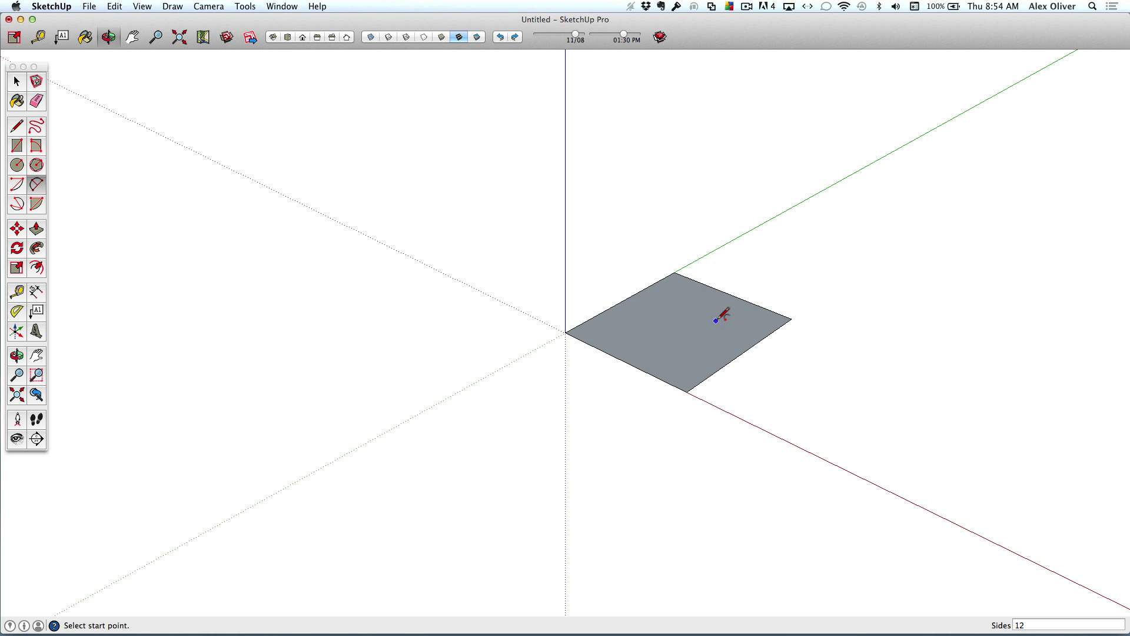
click(748, 301)
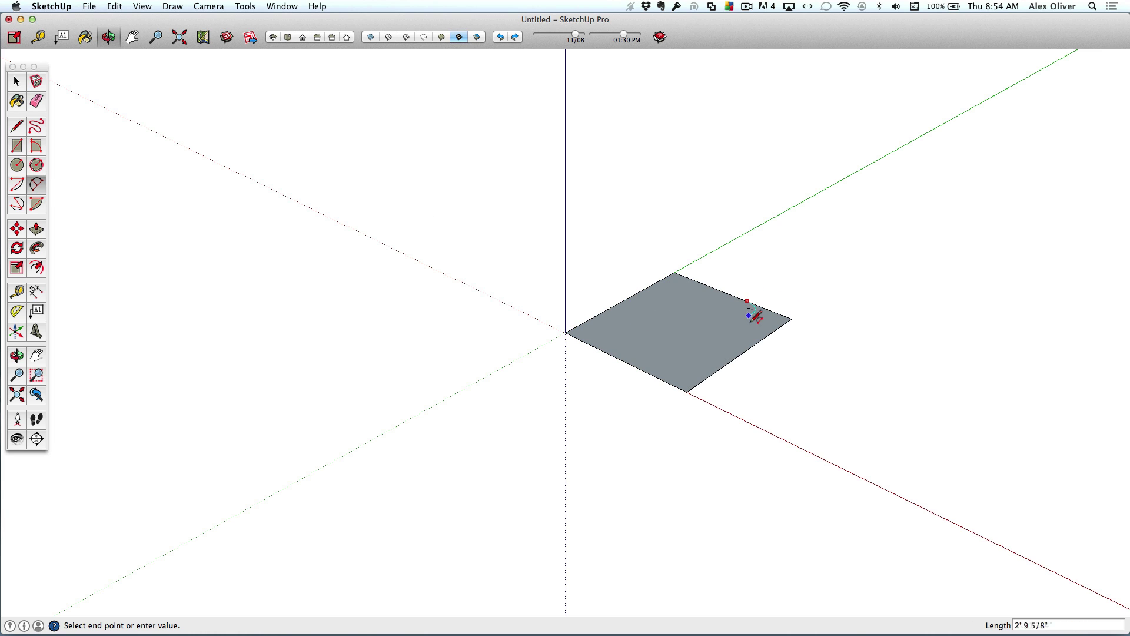
click(780, 331)
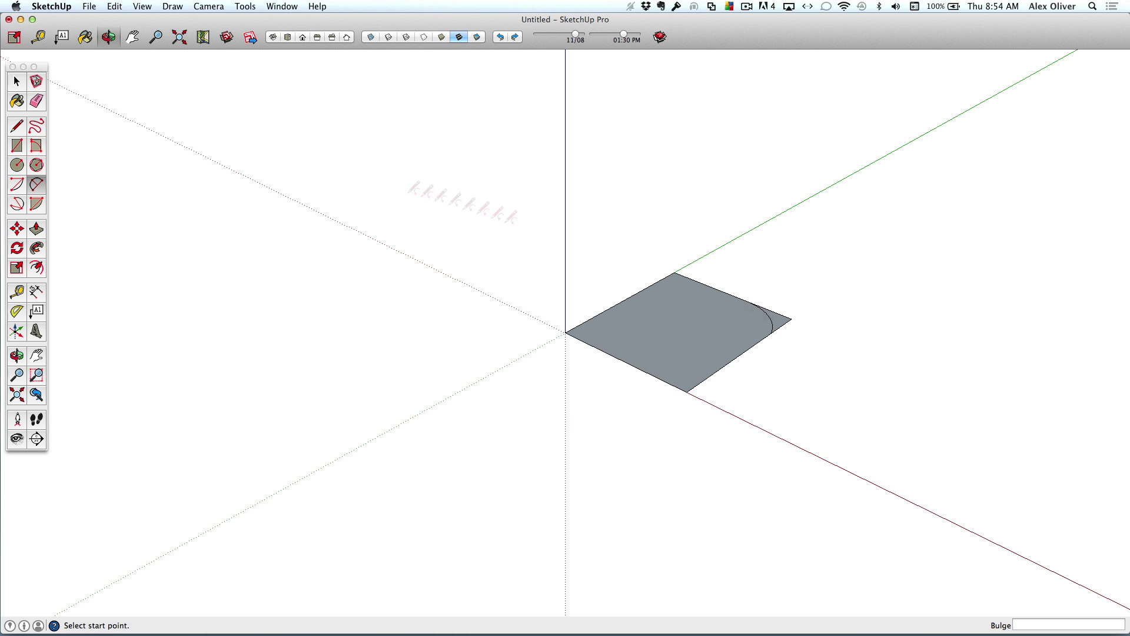
click(41, 105)
drag(785, 314, 787, 332)
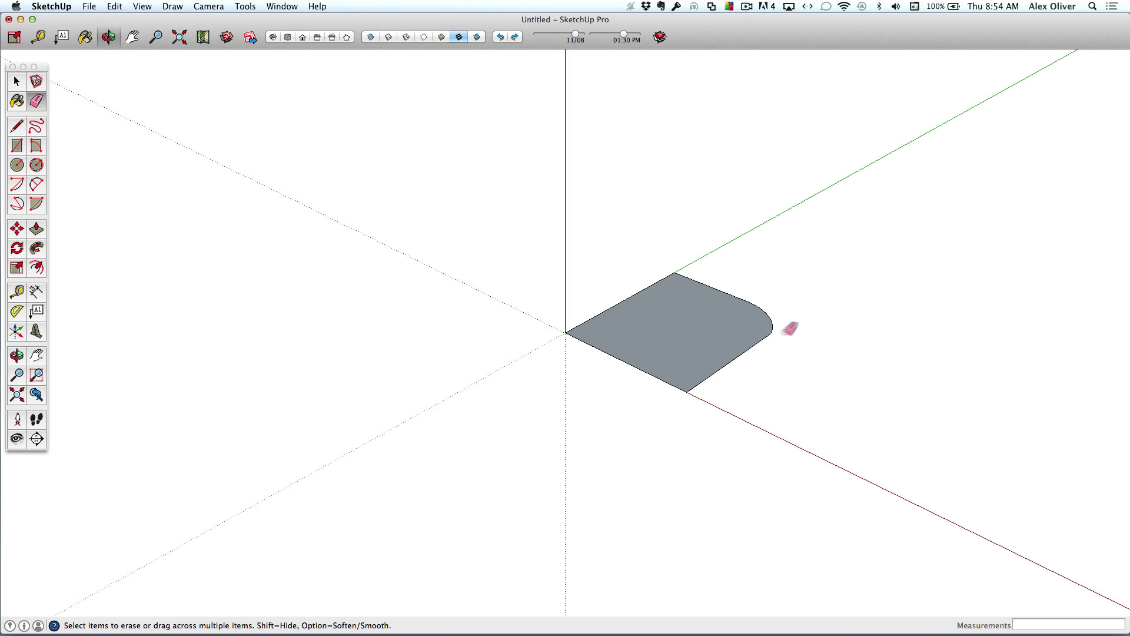
click(42, 230)
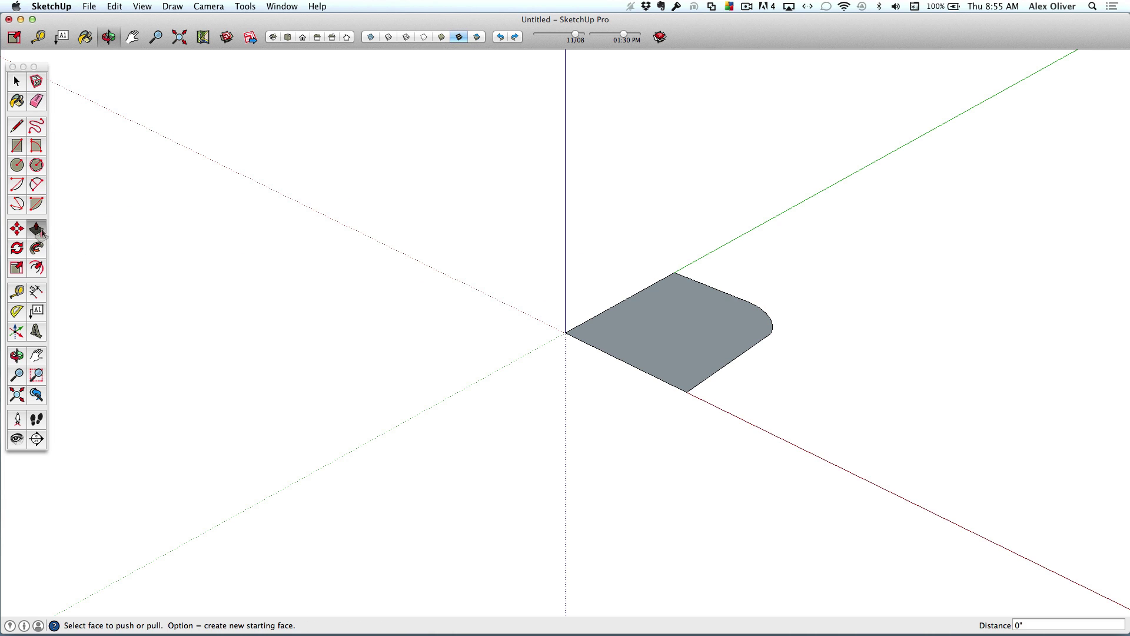
drag(736, 344, 730, 266)
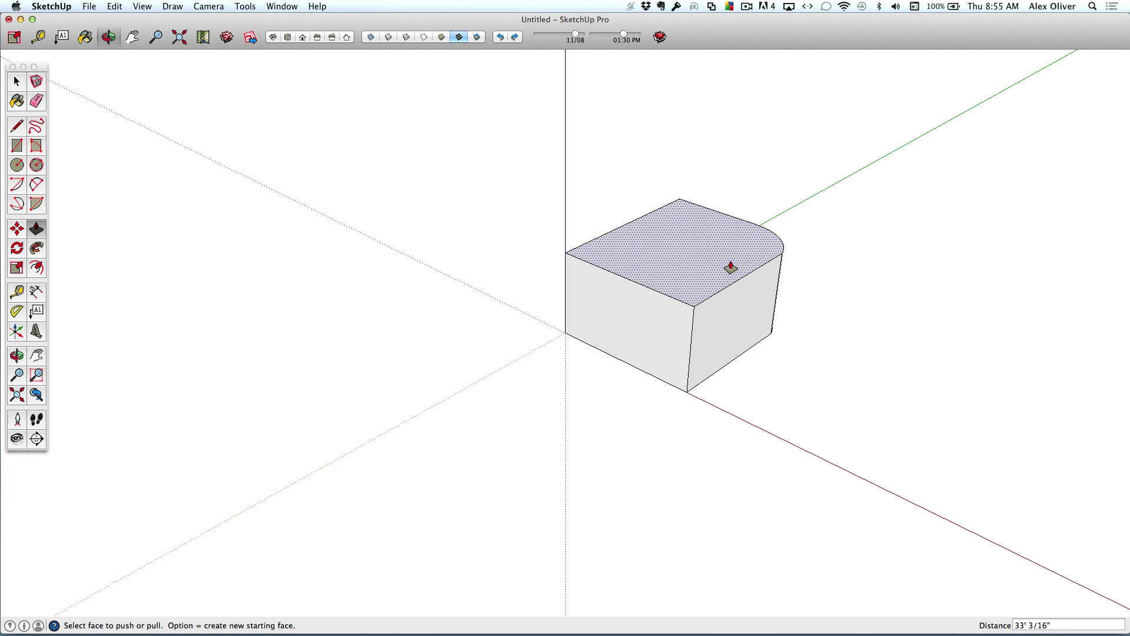
click(677, 255)
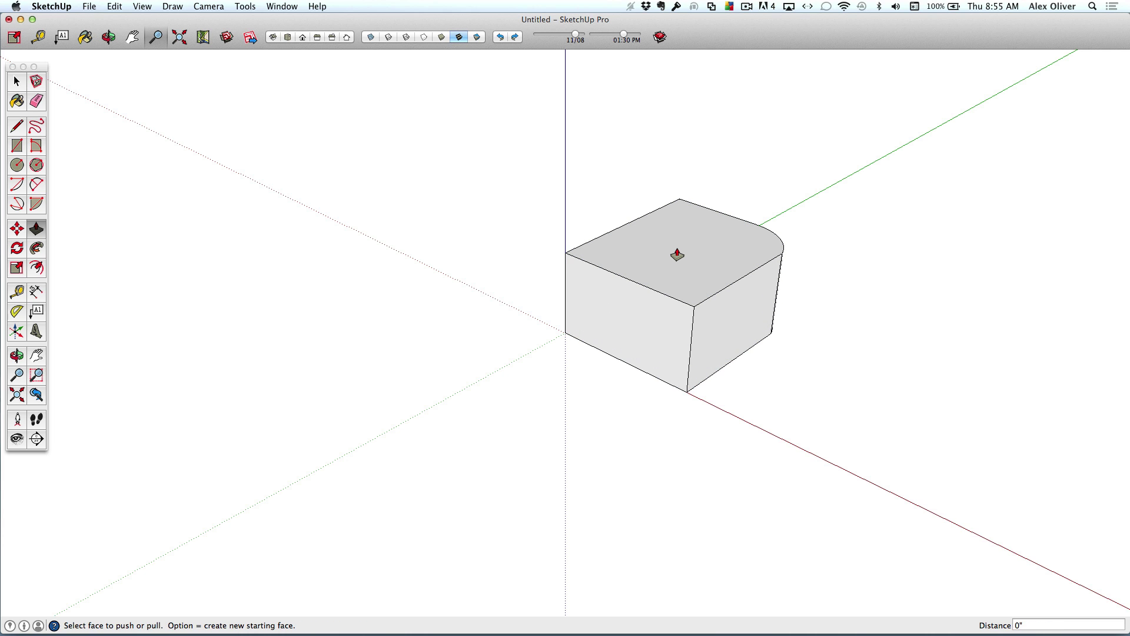
key(super+z)
key(super+z)
key(super+z)
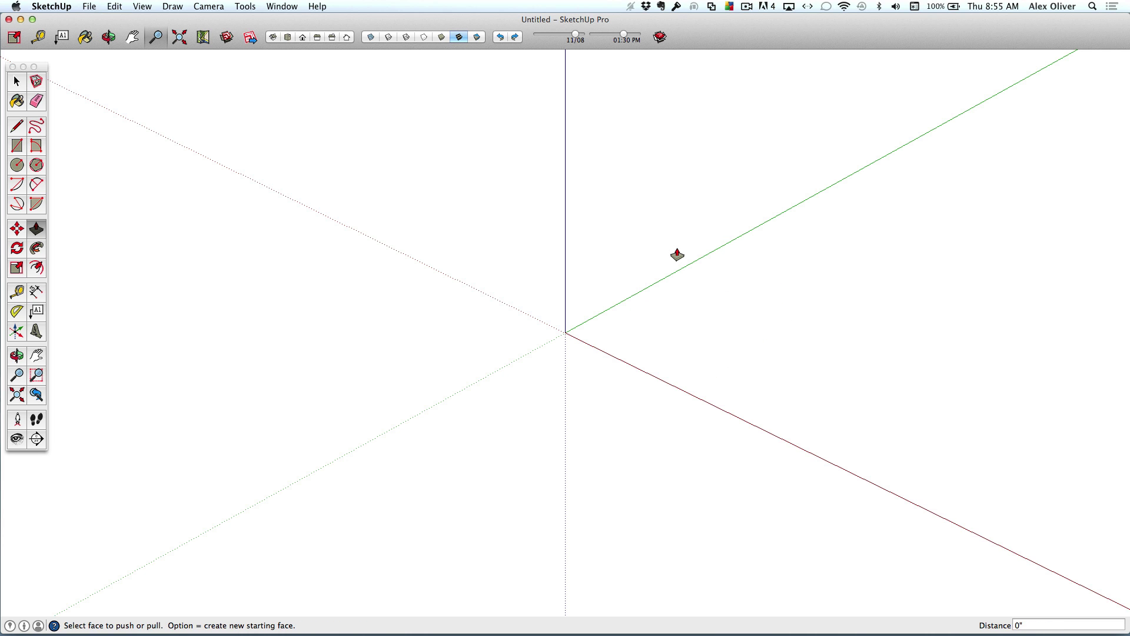
Draw a rectangle from the origin and round one corner with an arc, erasing the leftover edges
key(r)
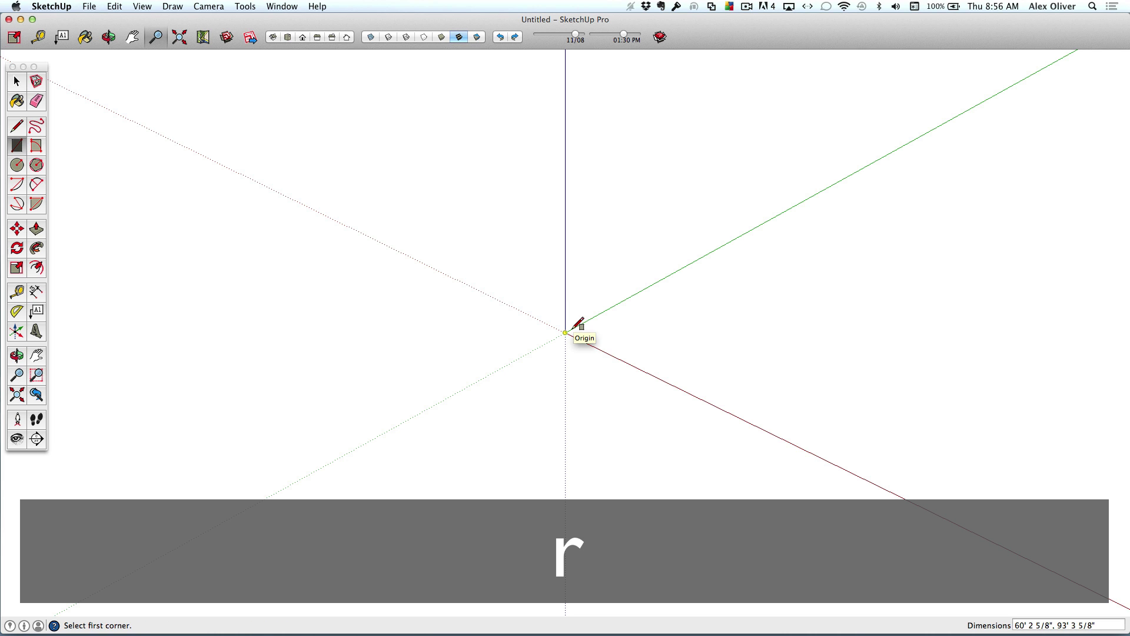
click(566, 332)
click(808, 303)
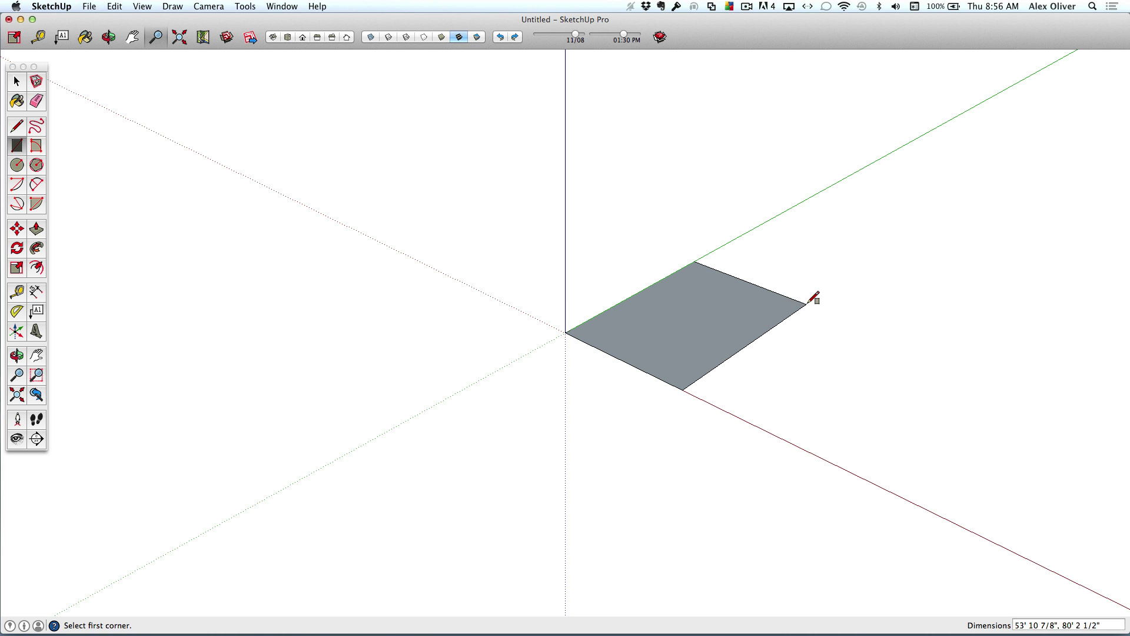
key(a)
click(764, 288)
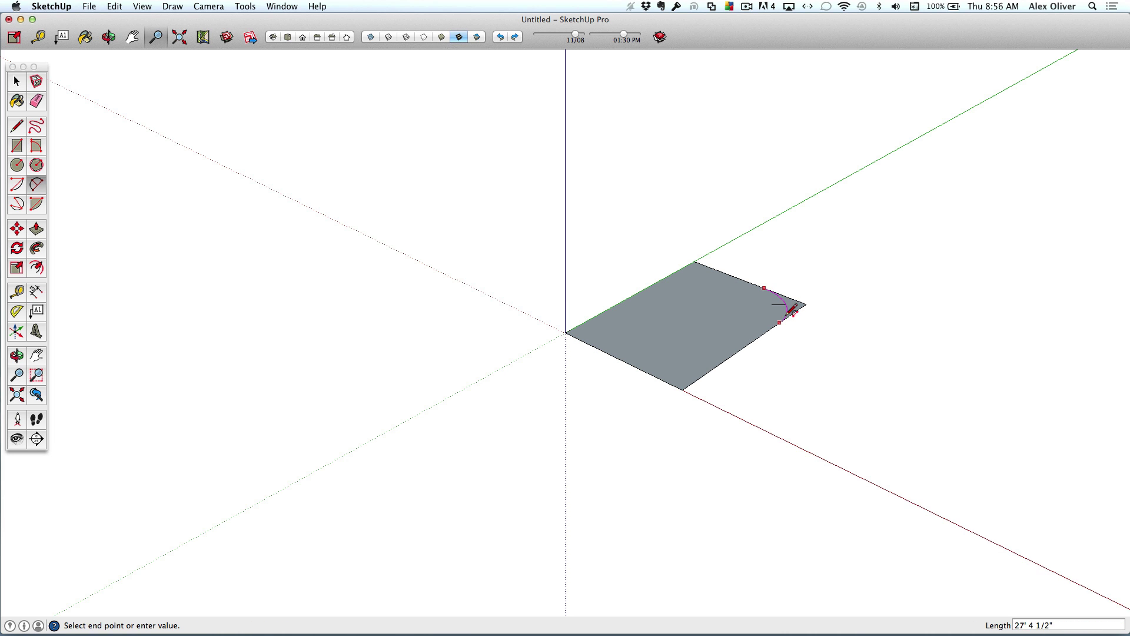
click(787, 318)
click(792, 307)
key(e)
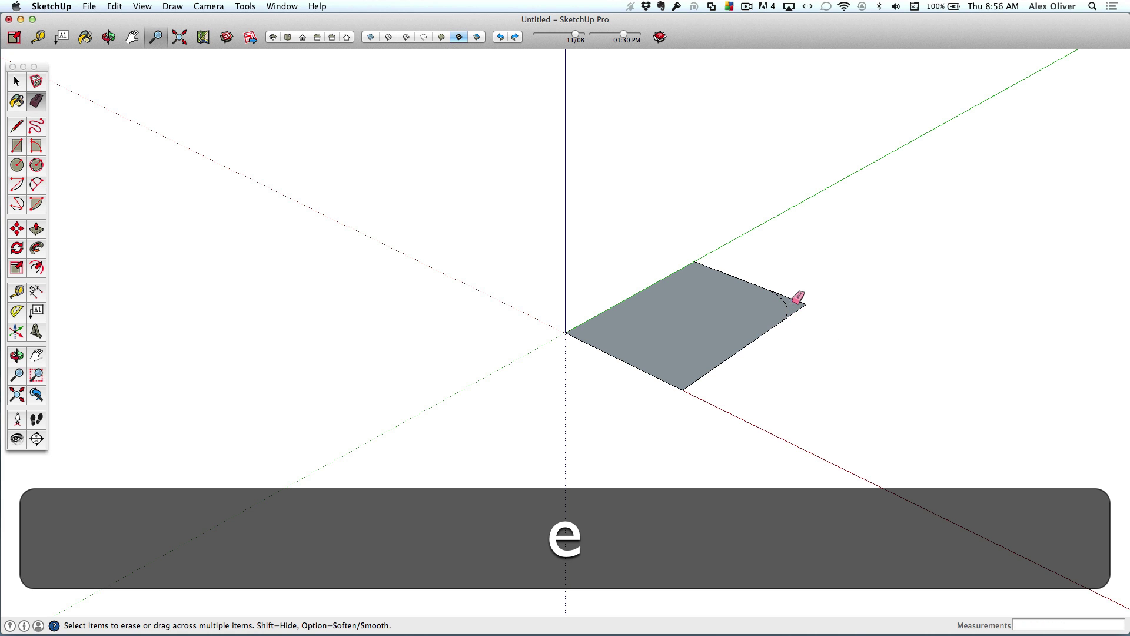
drag(801, 302, 789, 308)
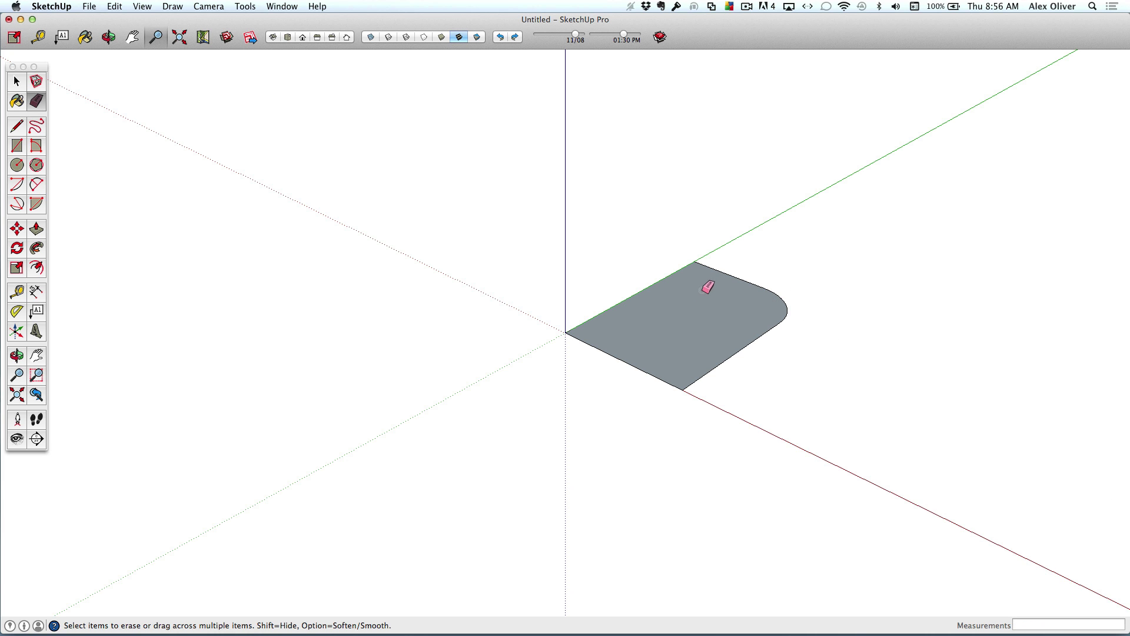
Push/Pull the rounded face up about 36' 9 1/2' into a solid box
key(p)
click(707, 311)
click(703, 222)
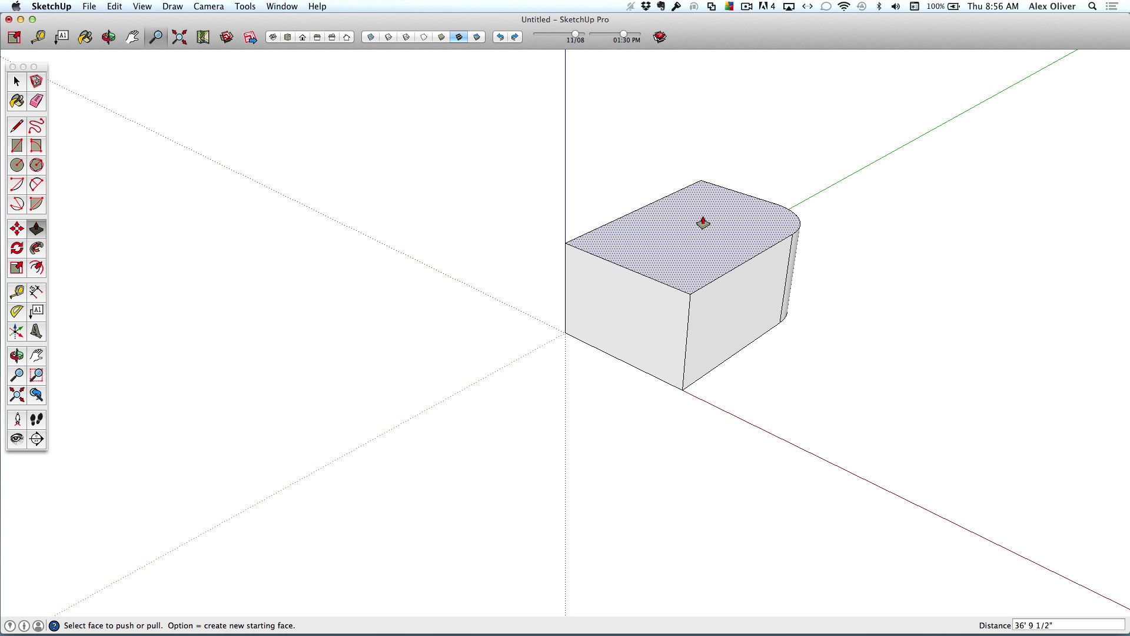
Filter the shortcut preferences by 'wareh' and select the ⌥G key for File/3D Warehouse/Get Models
click(51, 7)
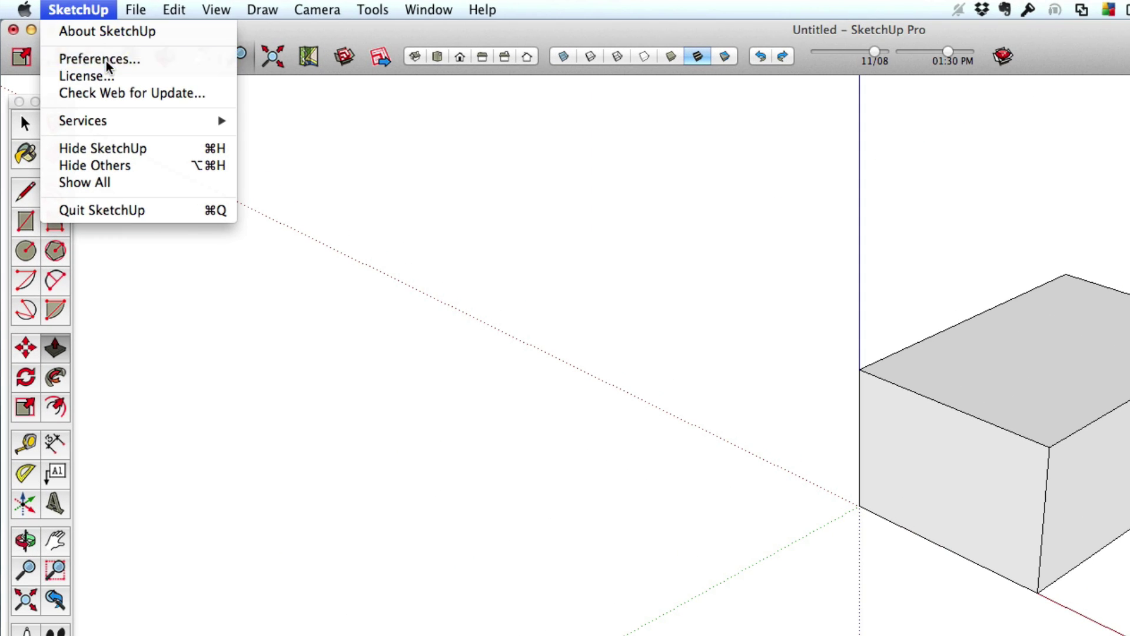
click(106, 59)
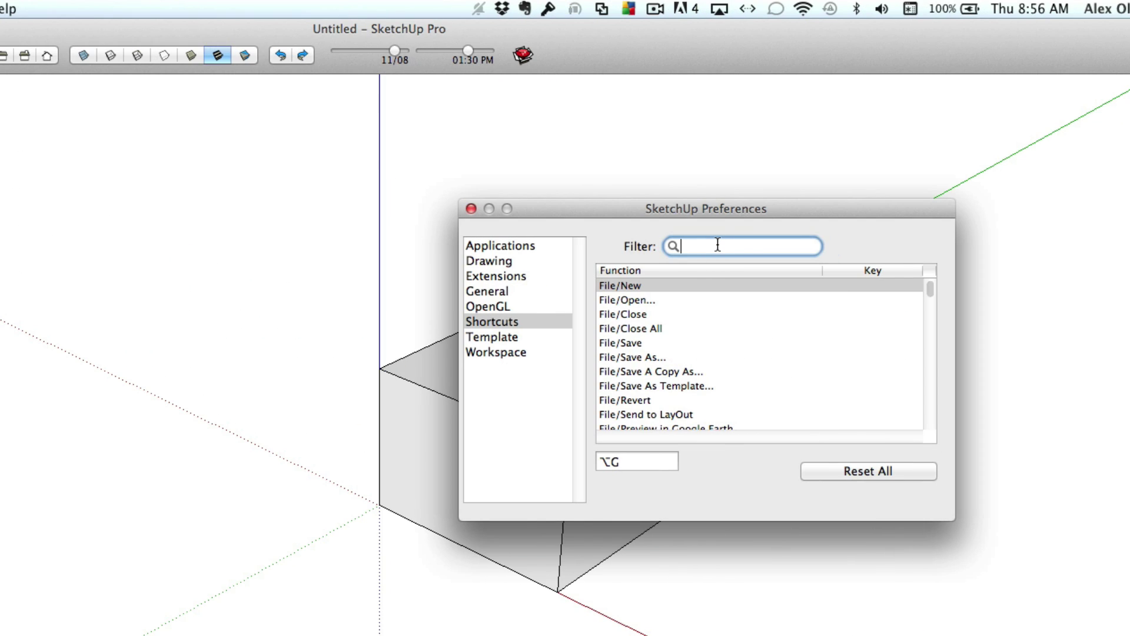
text(warehou)
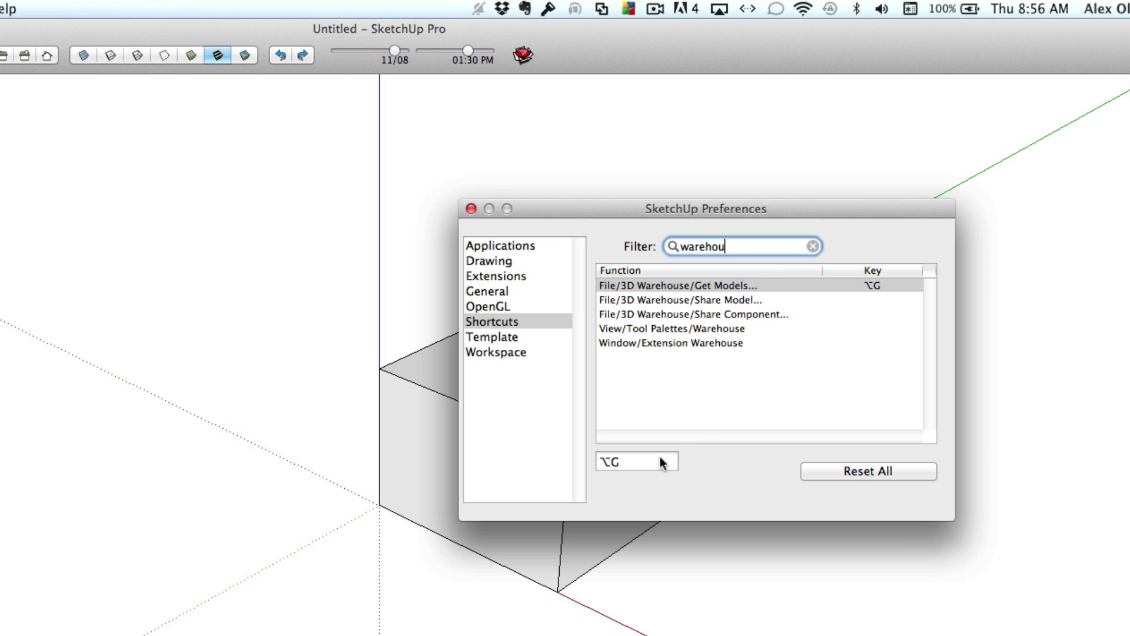
drag(659, 458, 577, 460)
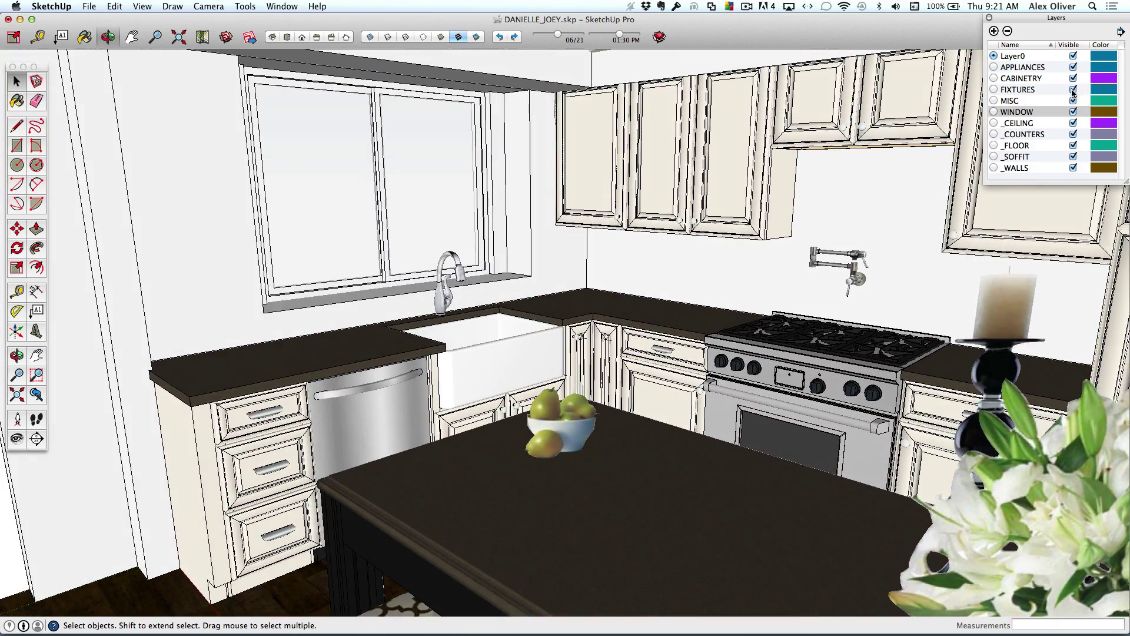
Turn off Visible for the FIXTURES, WINDOW, MISC, APPLIANCES and CABINETRY layers
click(1073, 90)
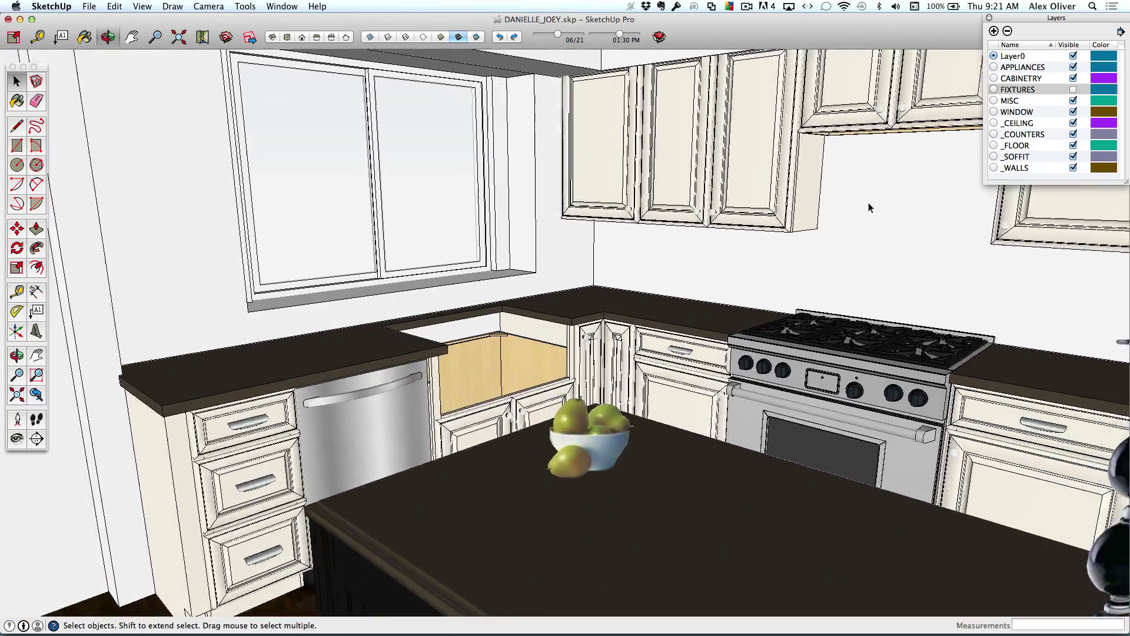
click(1073, 112)
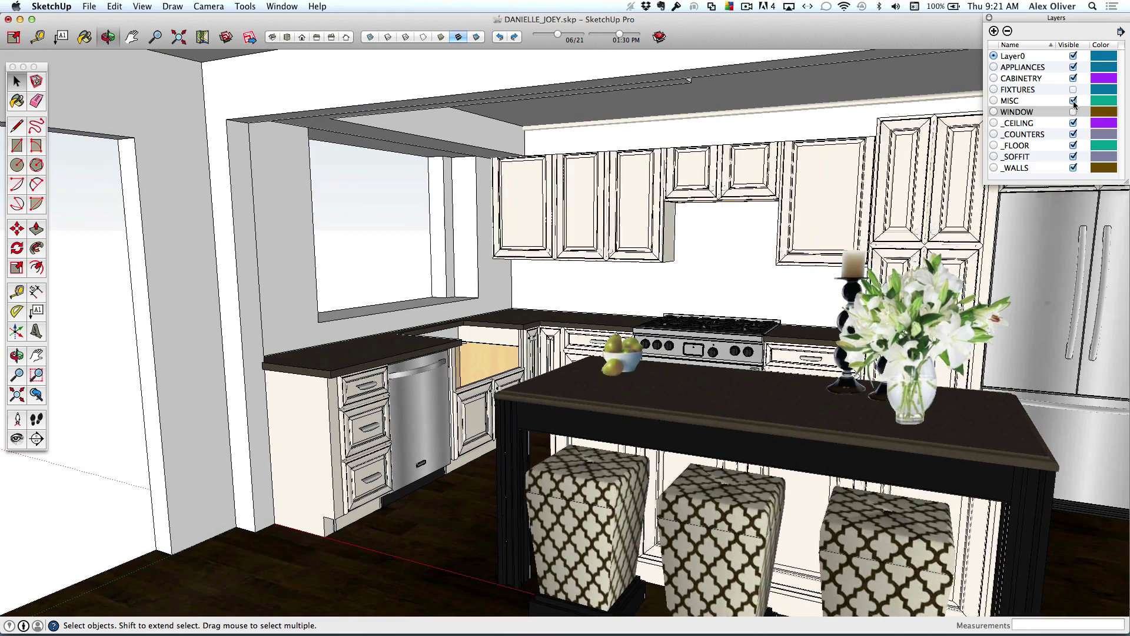
click(1073, 101)
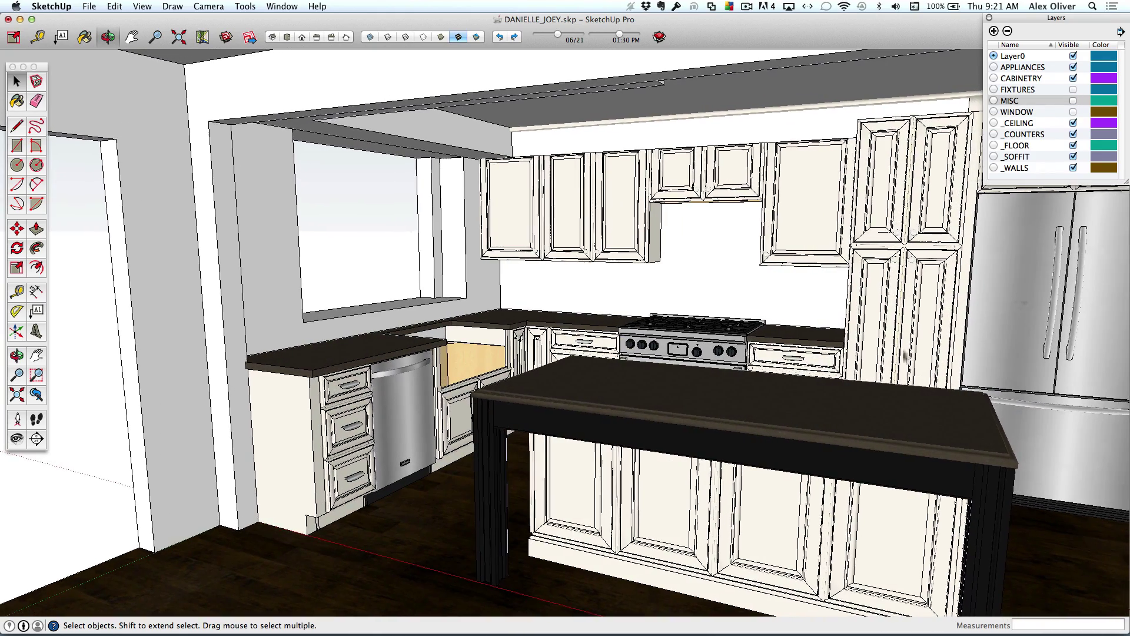
click(1073, 67)
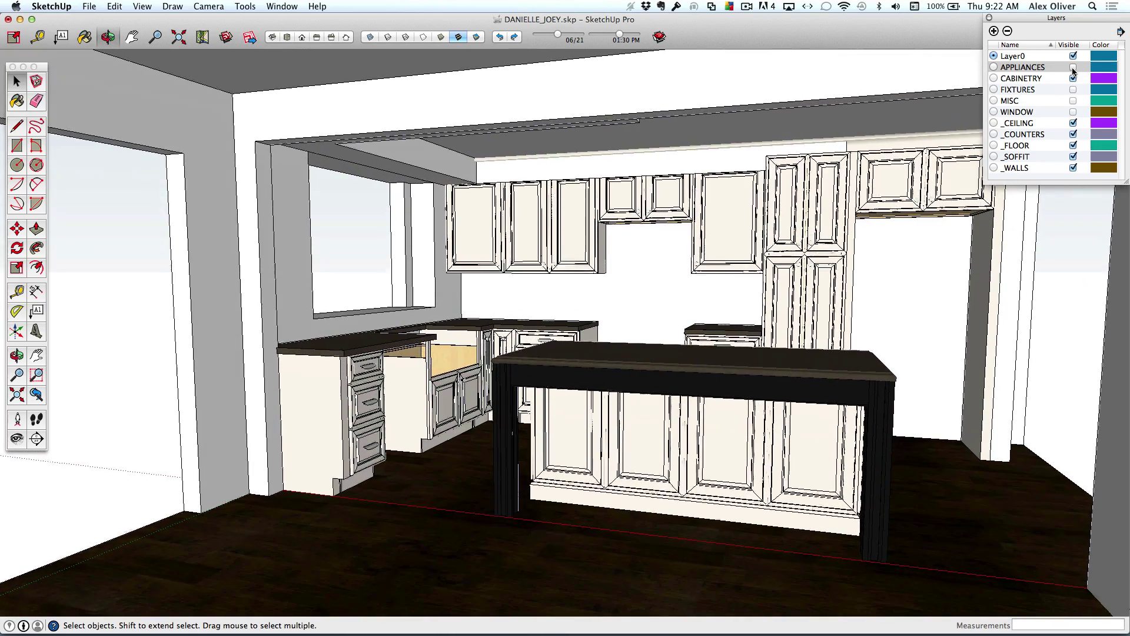
click(1072, 79)
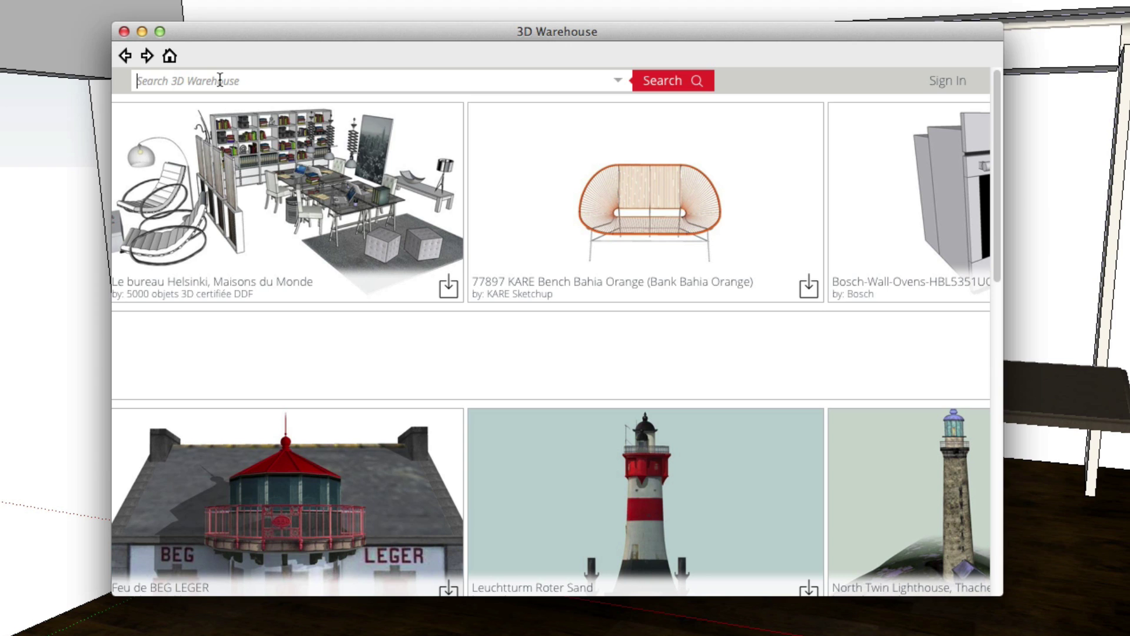
Search 3D Warehouse for 'kitchenaid french refrigerator' and download the first result into the model
click(219, 80)
text(kitchenaid french refrigerator)
key(Return)
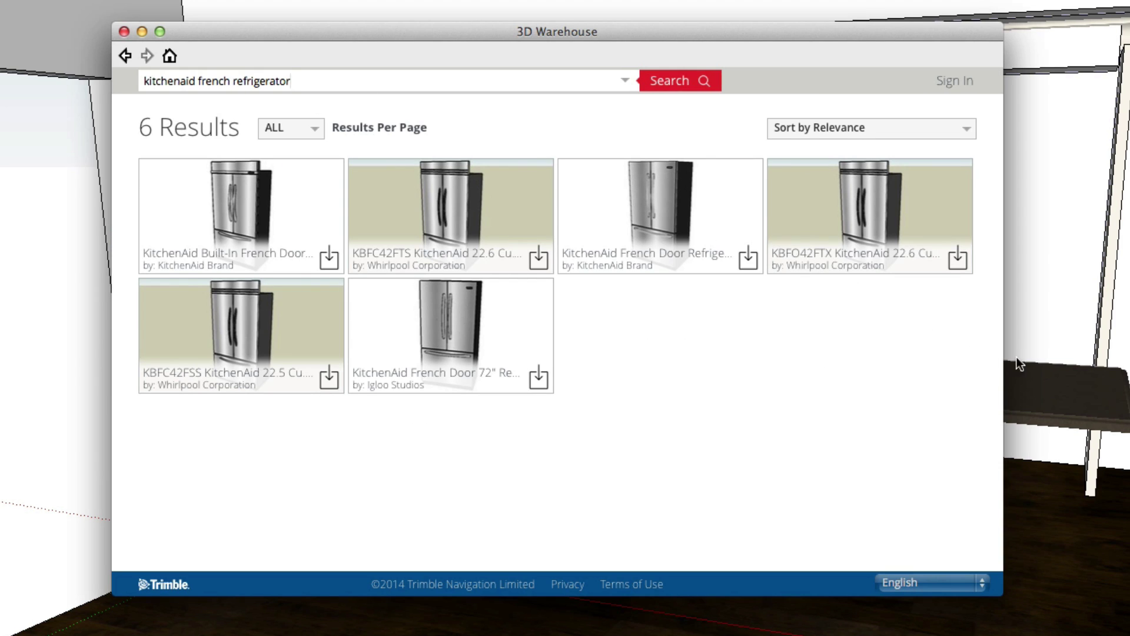
click(751, 258)
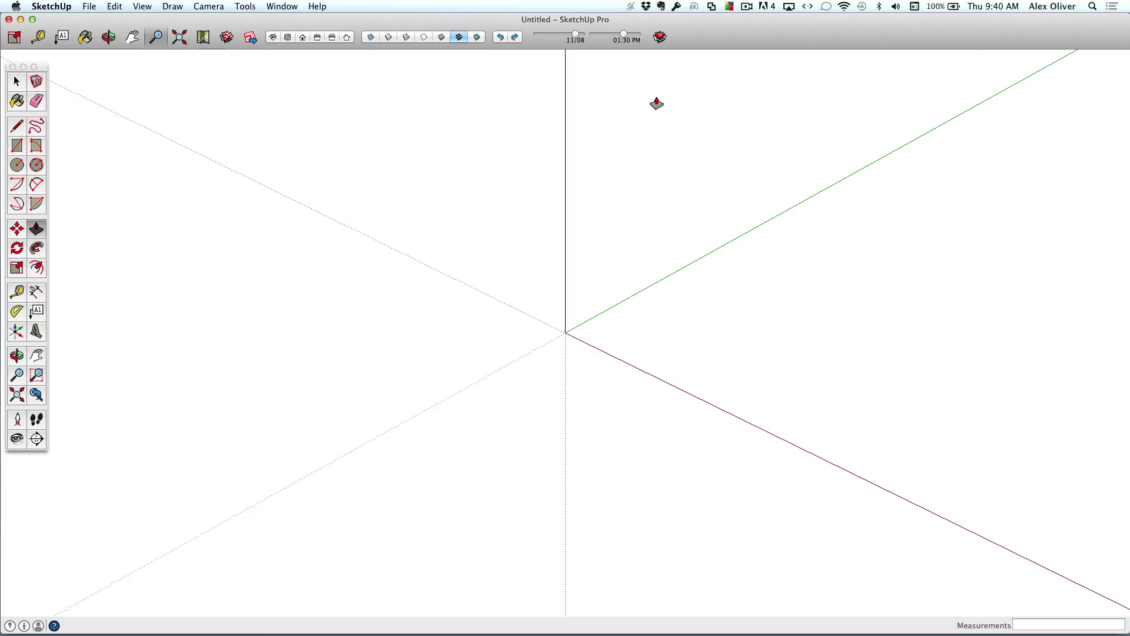
Search the Extension Warehouse for 'ar', pick Artisan Organic Toolset and install it
click(659, 37)
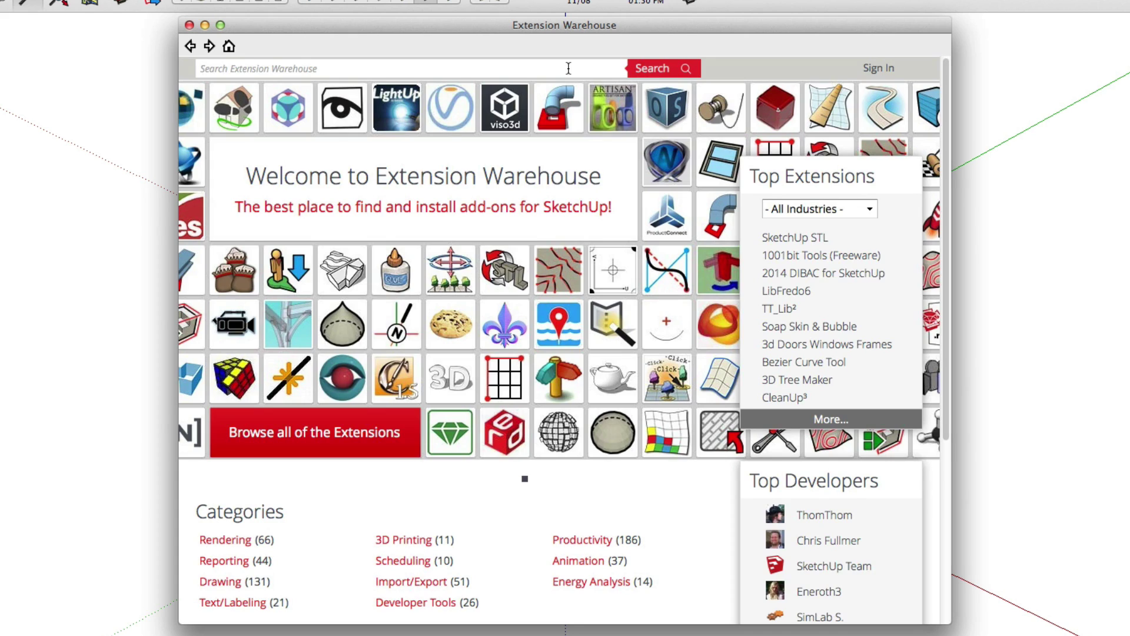
click(568, 68)
text(artisan)
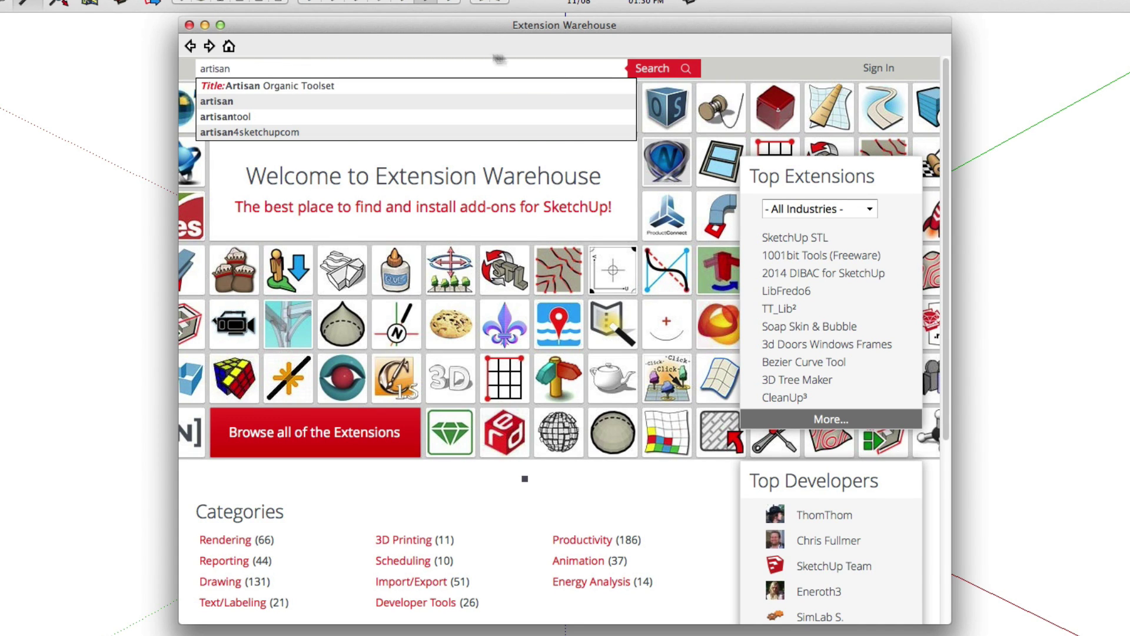
click(281, 88)
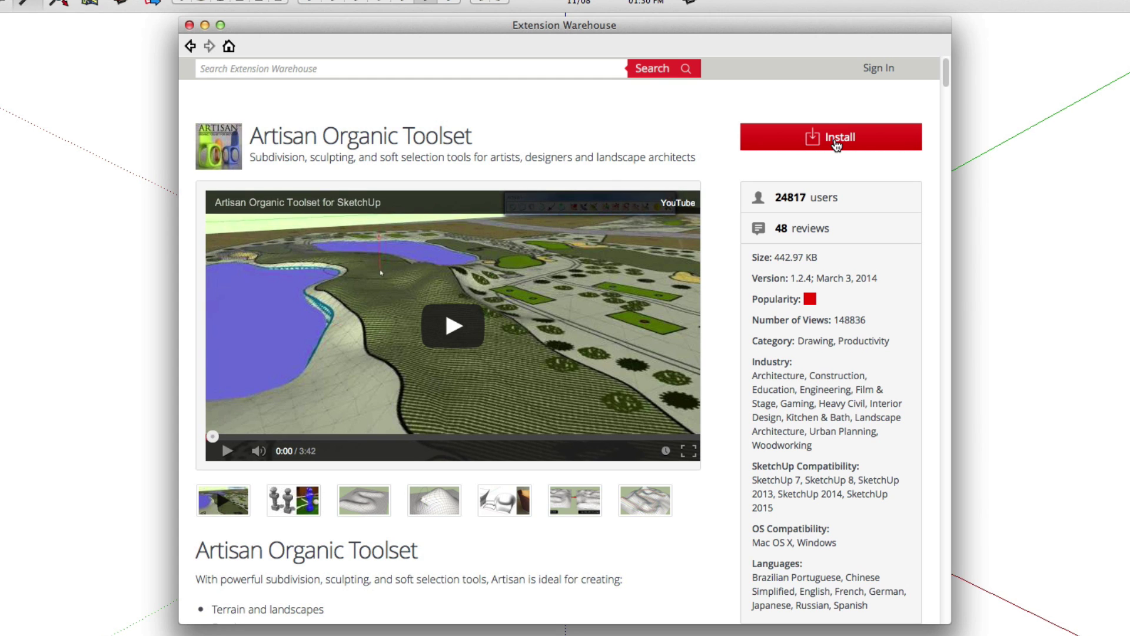
click(836, 141)
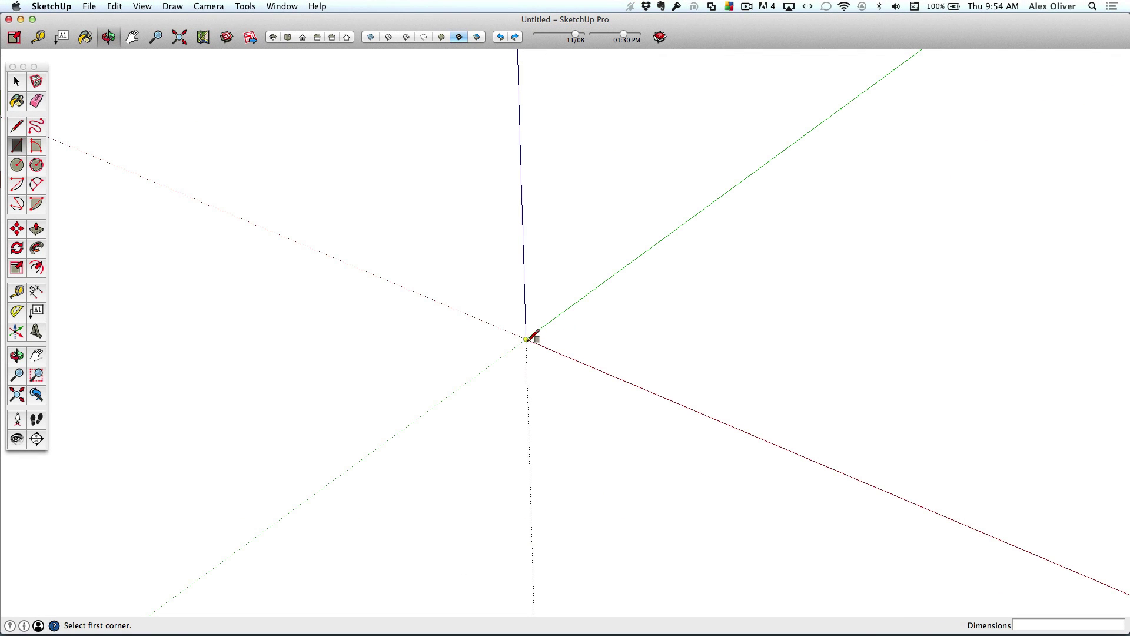
Draw a rectangle from the origin and push/pull it up into a box
click(526, 338)
click(769, 293)
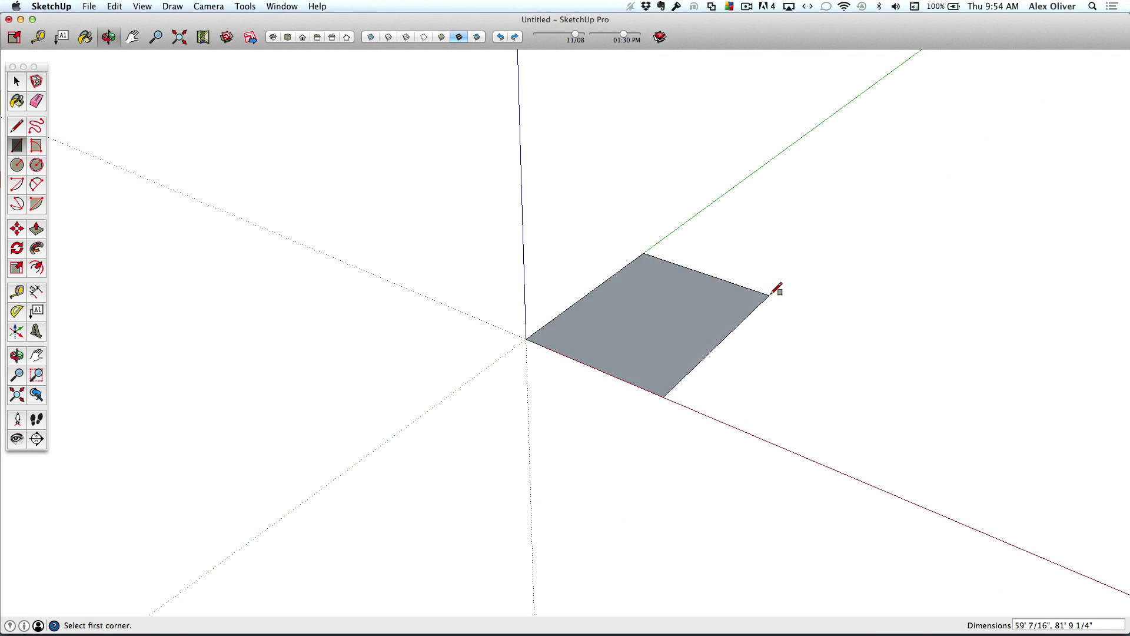
key(p)
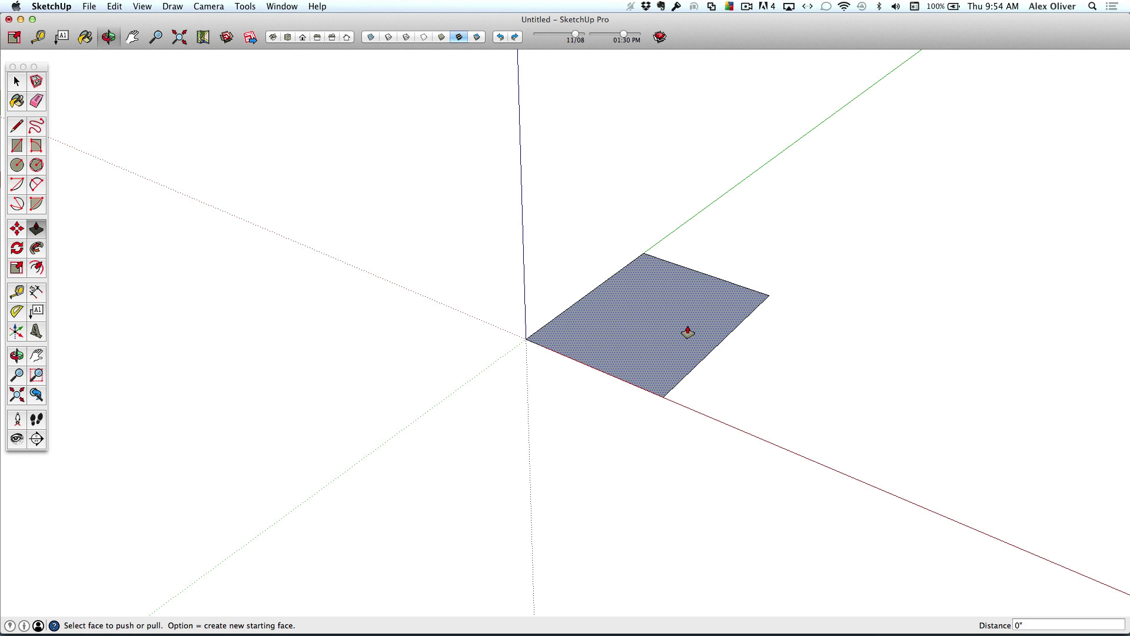
click(687, 333)
click(673, 219)
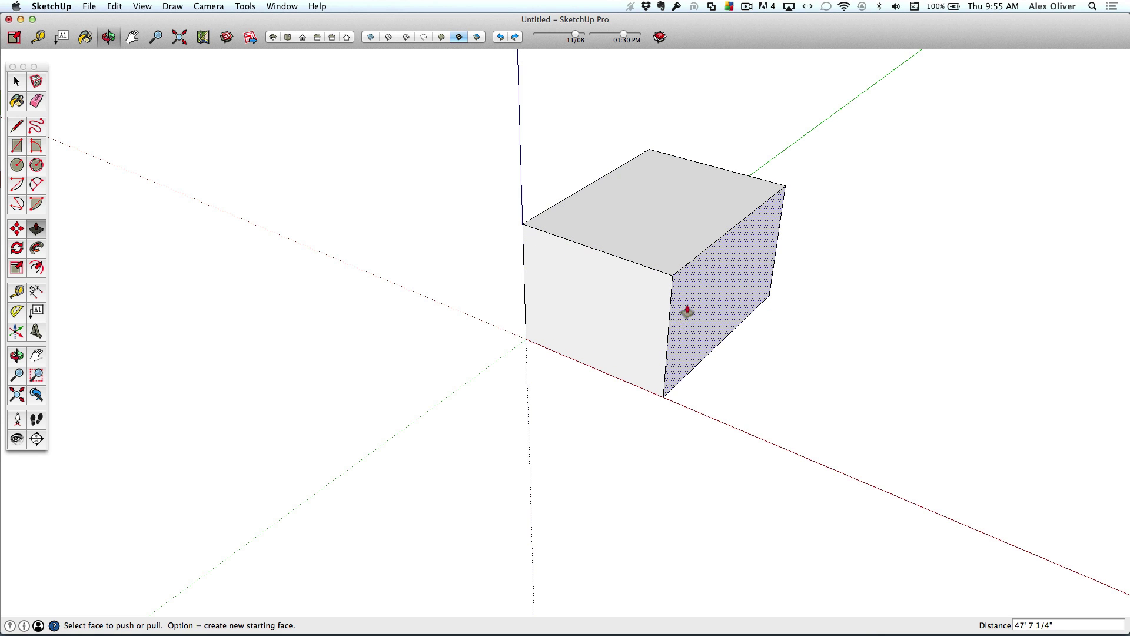
Offset the box's front face inward and push the inset through to cut a rectangular hole
key(f)
click(653, 313)
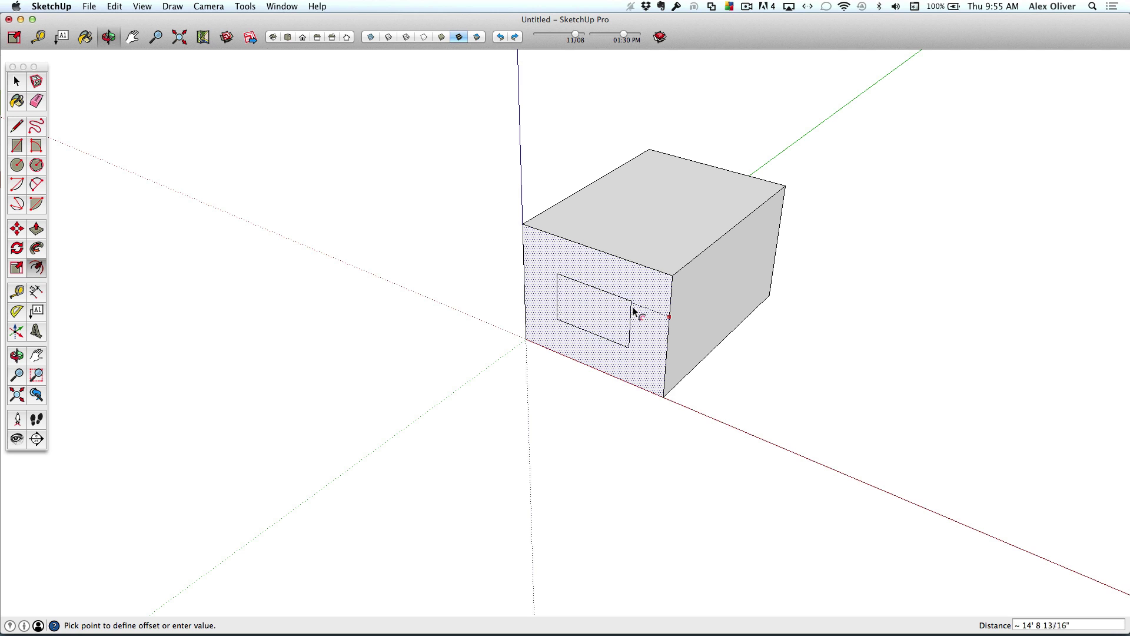
click(642, 309)
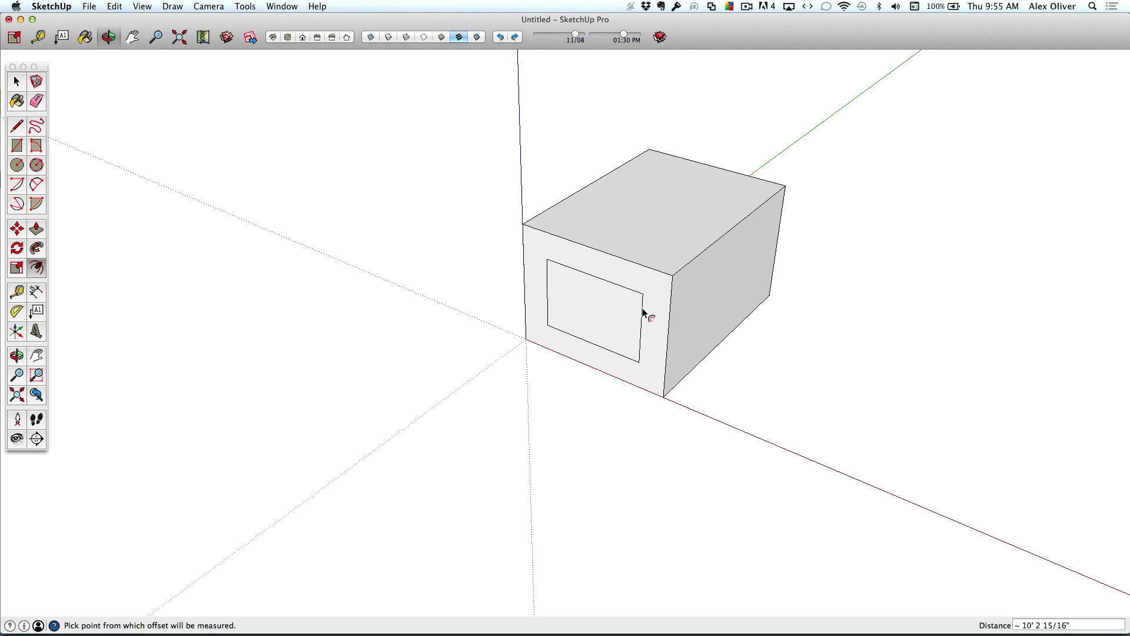
key(p)
click(613, 320)
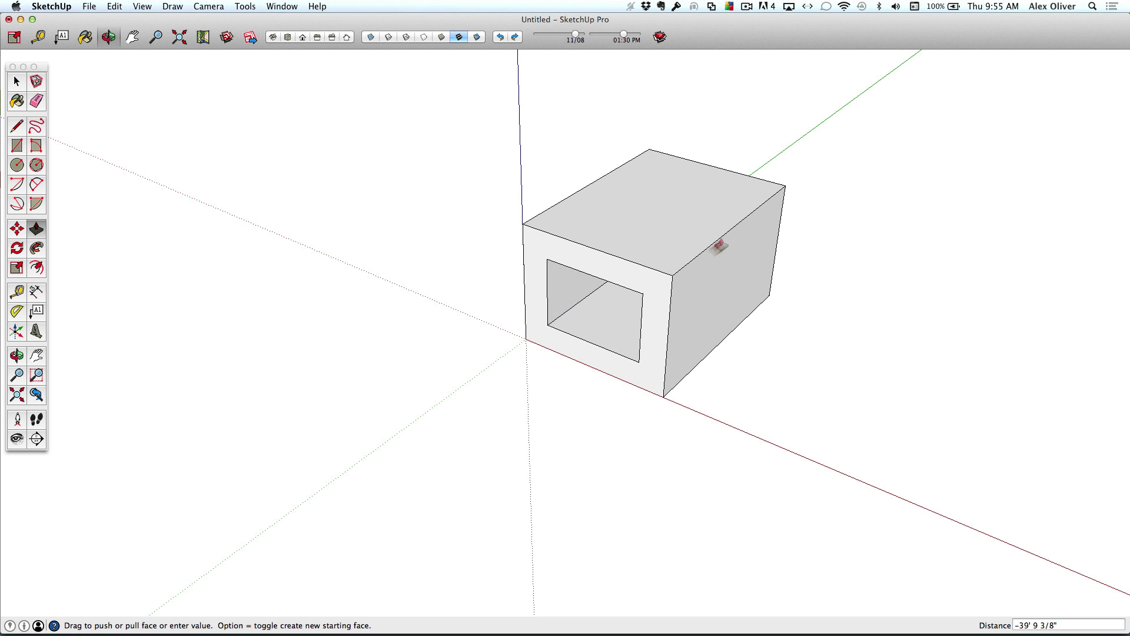
click(783, 194)
Draw lines joining the opening's inner corners to the box's matching outer corners
middle_drag(727, 366, 721, 204)
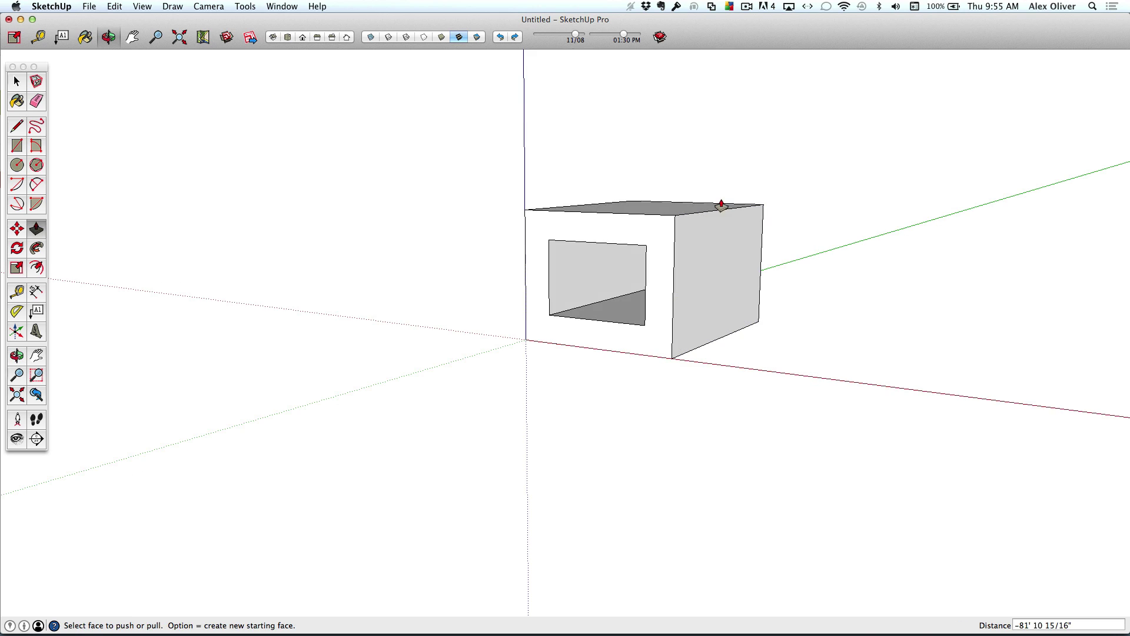
key(l)
click(676, 215)
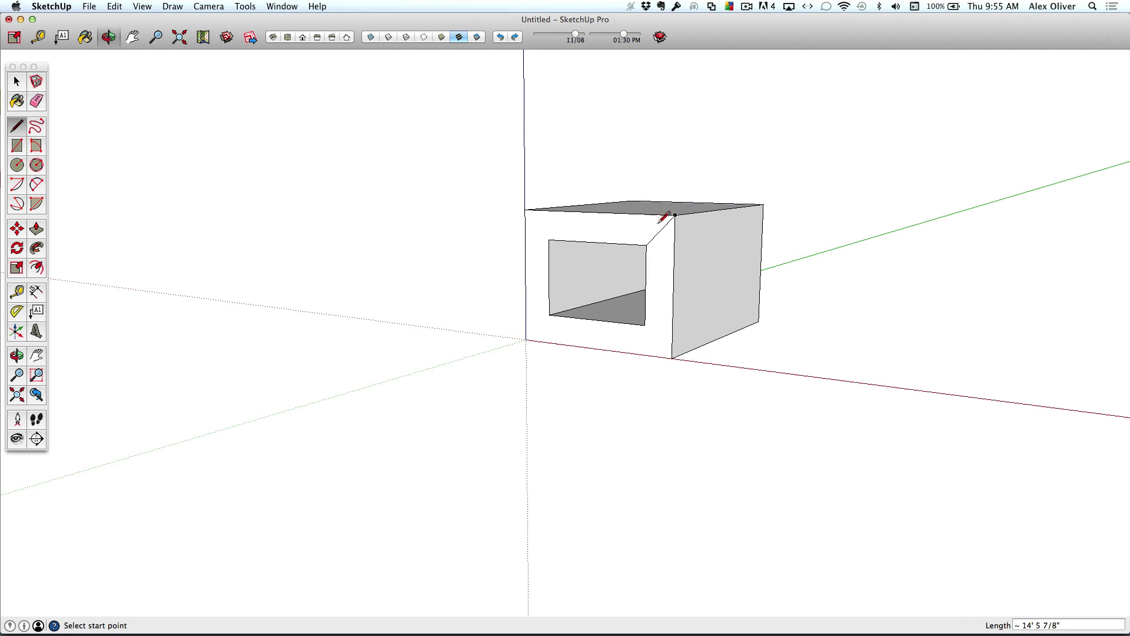
click(549, 240)
click(525, 209)
click(549, 315)
click(526, 340)
click(645, 324)
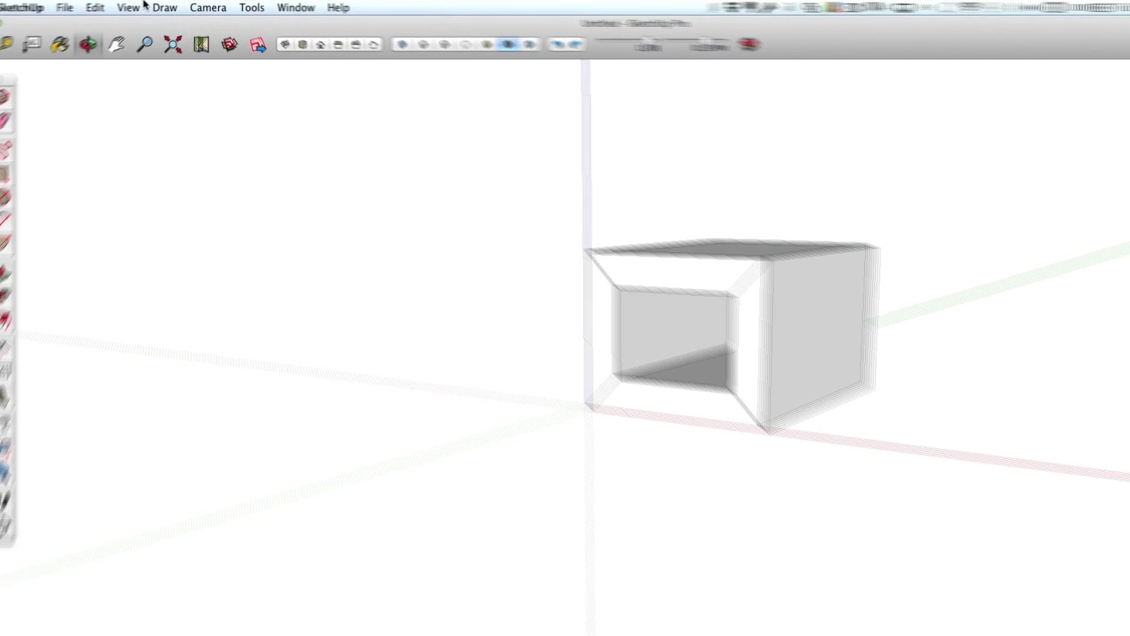
click(144, 5)
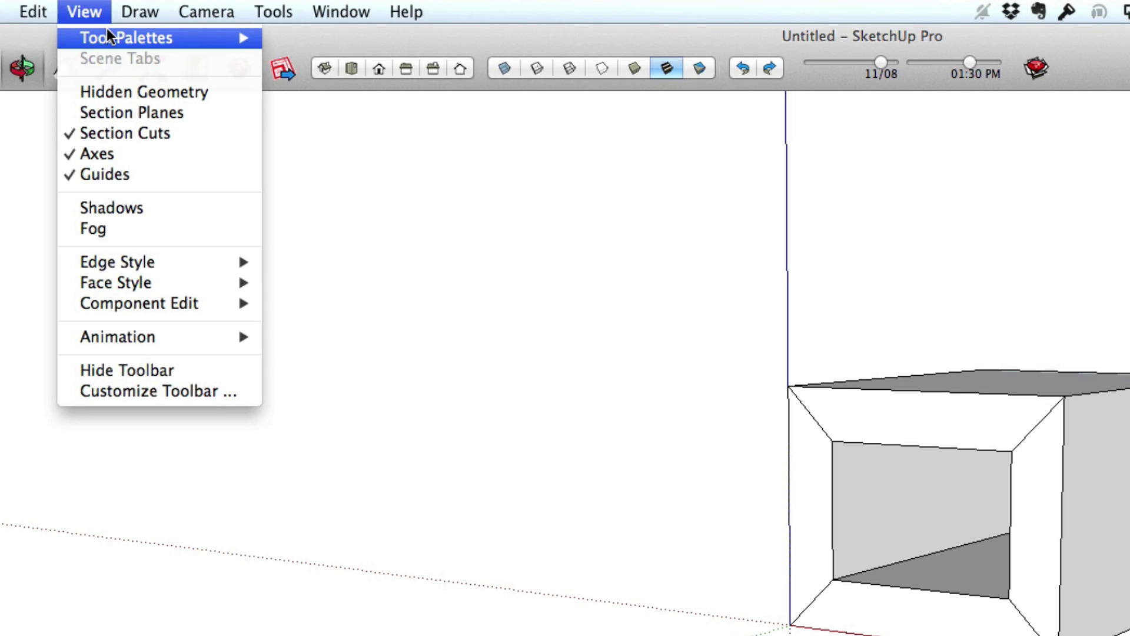
mouse_move(156, 38)
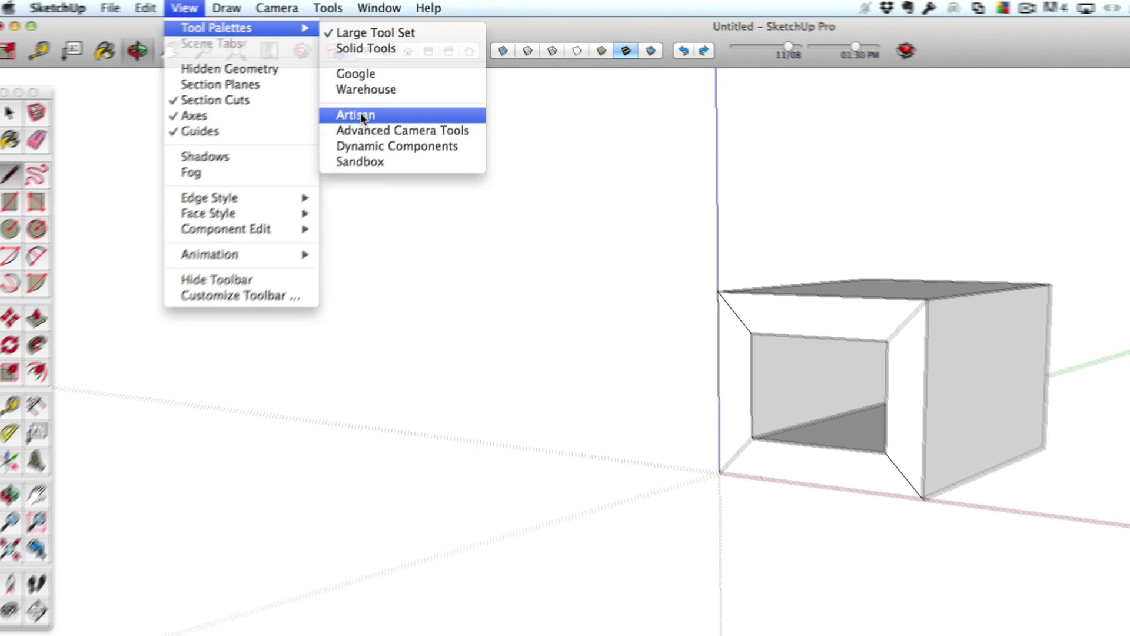
click(311, 152)
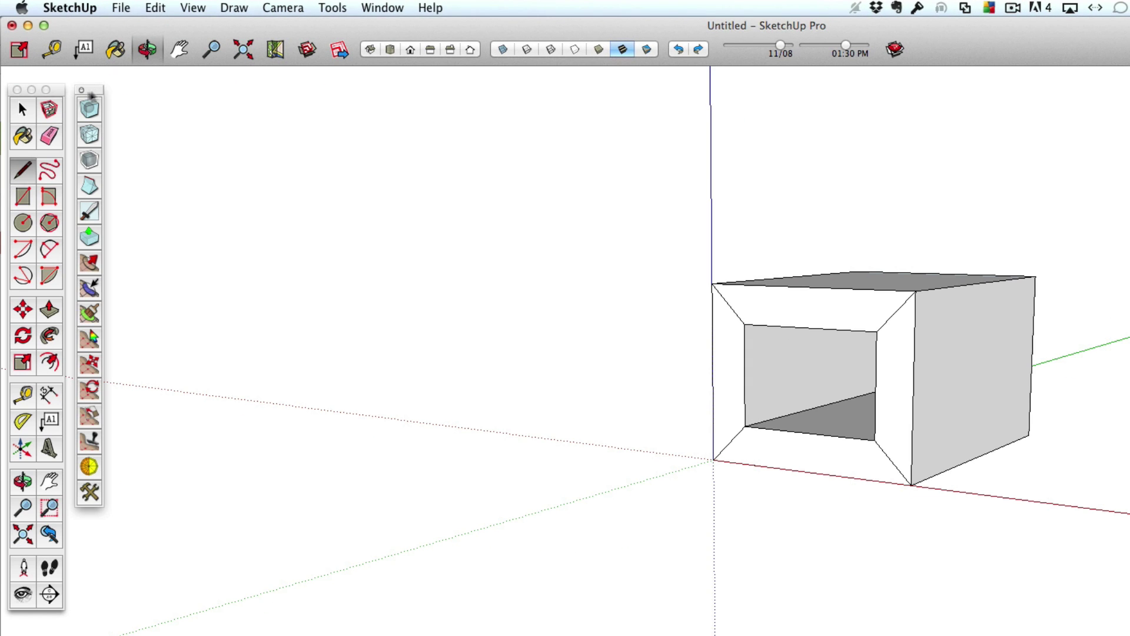
key(space)
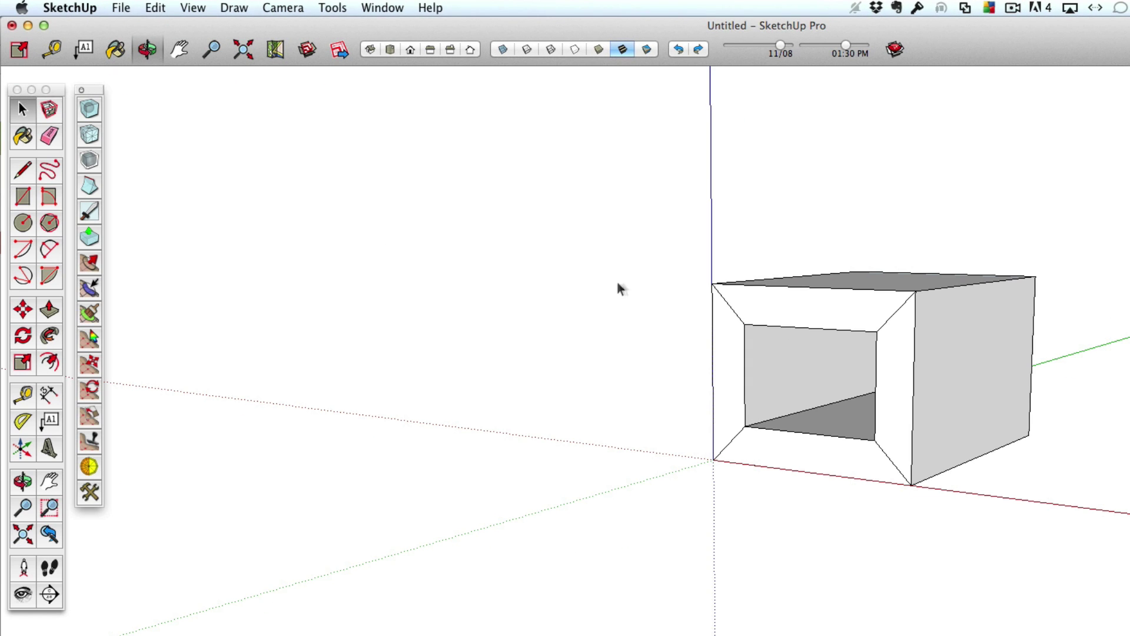
triple_click(825, 320)
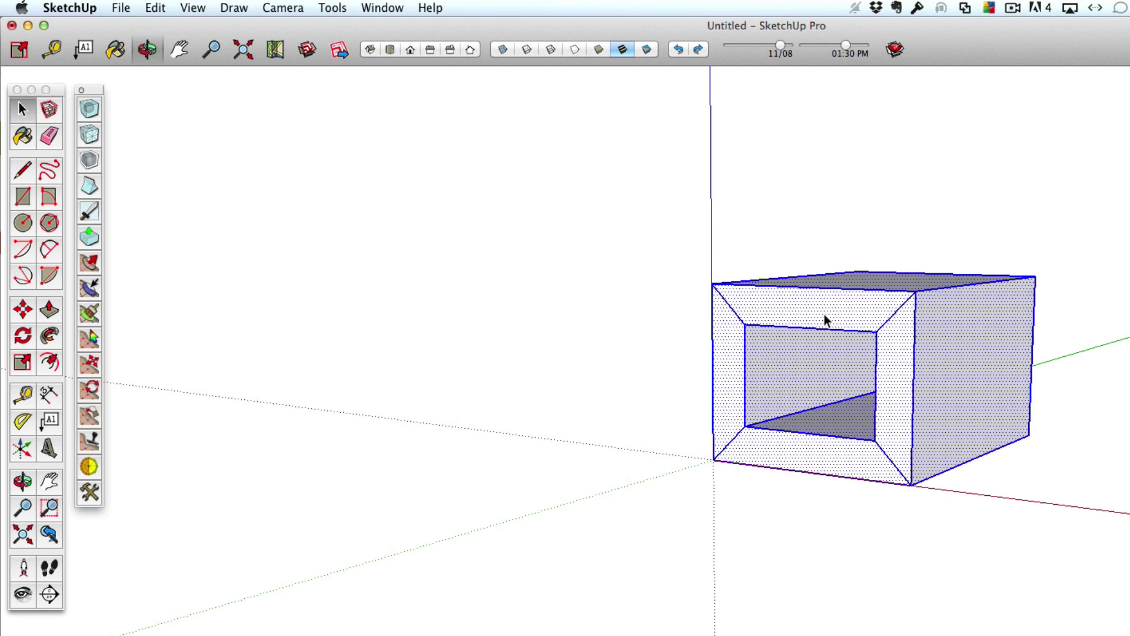
click(86, 112)
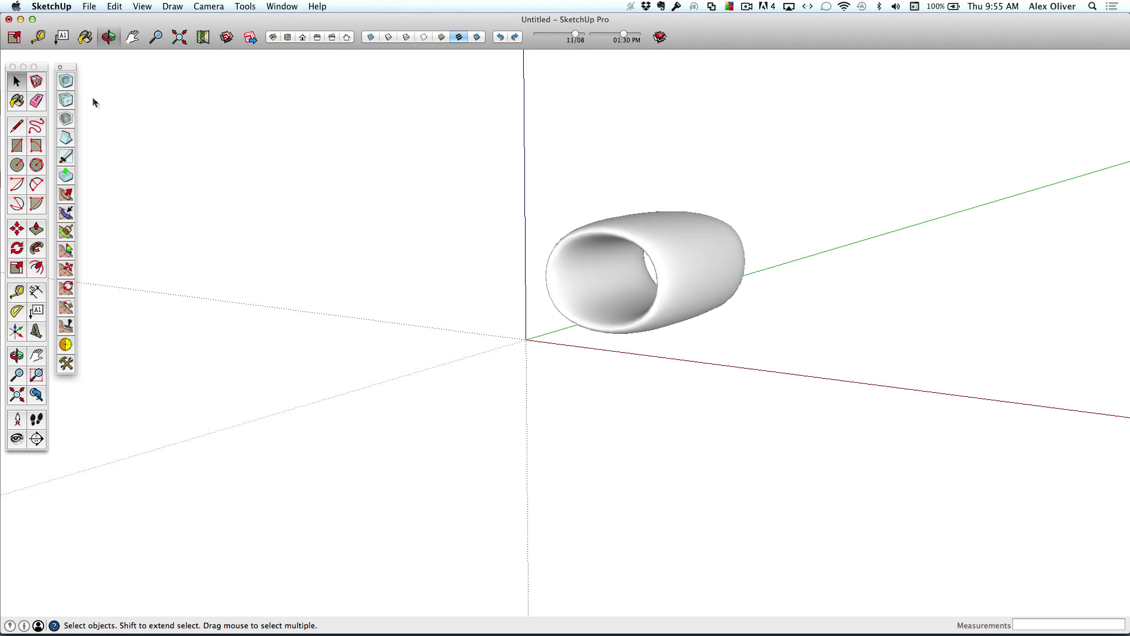
middle_drag(658, 317, 523, 374)
Toggle hidden geometry with Shift+H and orbit to inspect the tube's mesh and open ends
scroll(676, 282, up, 5)
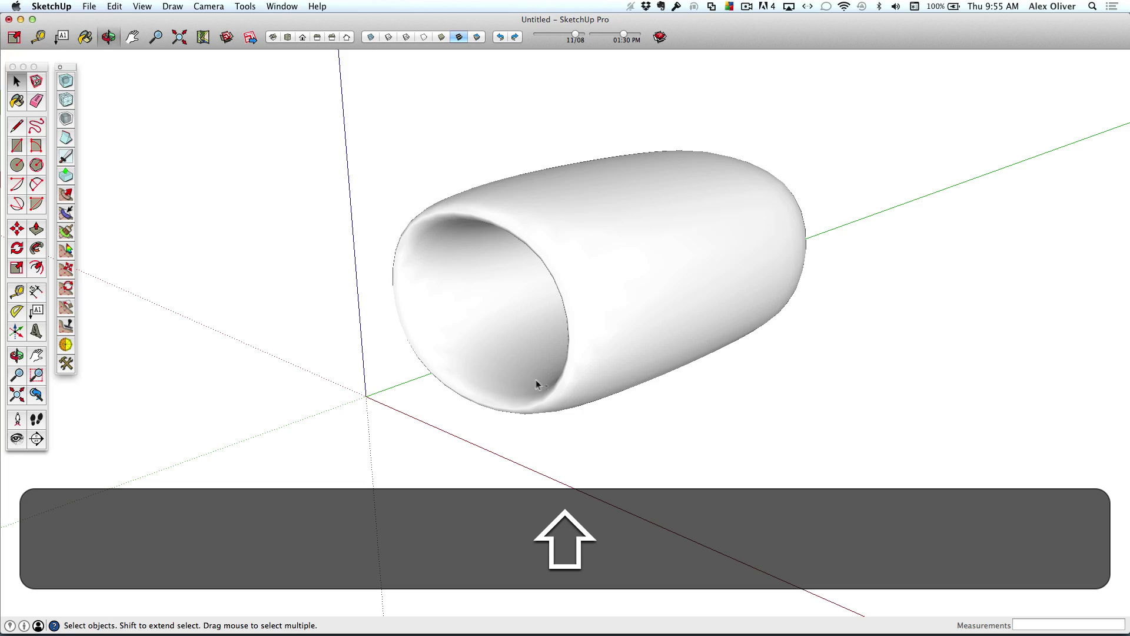
key(shift+h)
middle_drag(651, 347, 222, 257)
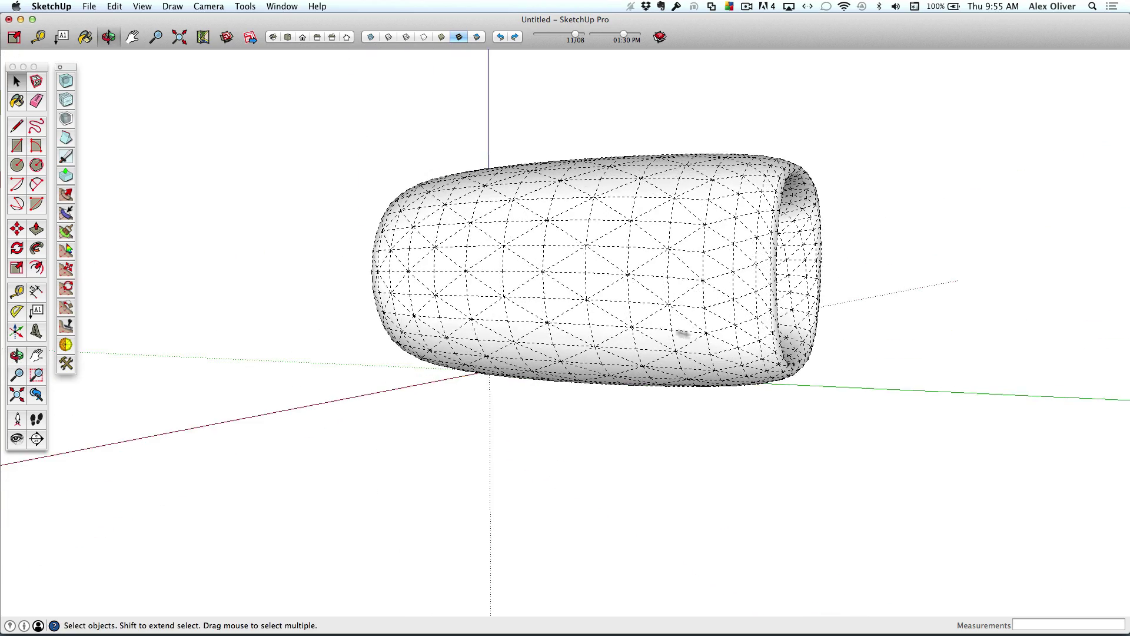
middle_drag(676, 330, 535, 283)
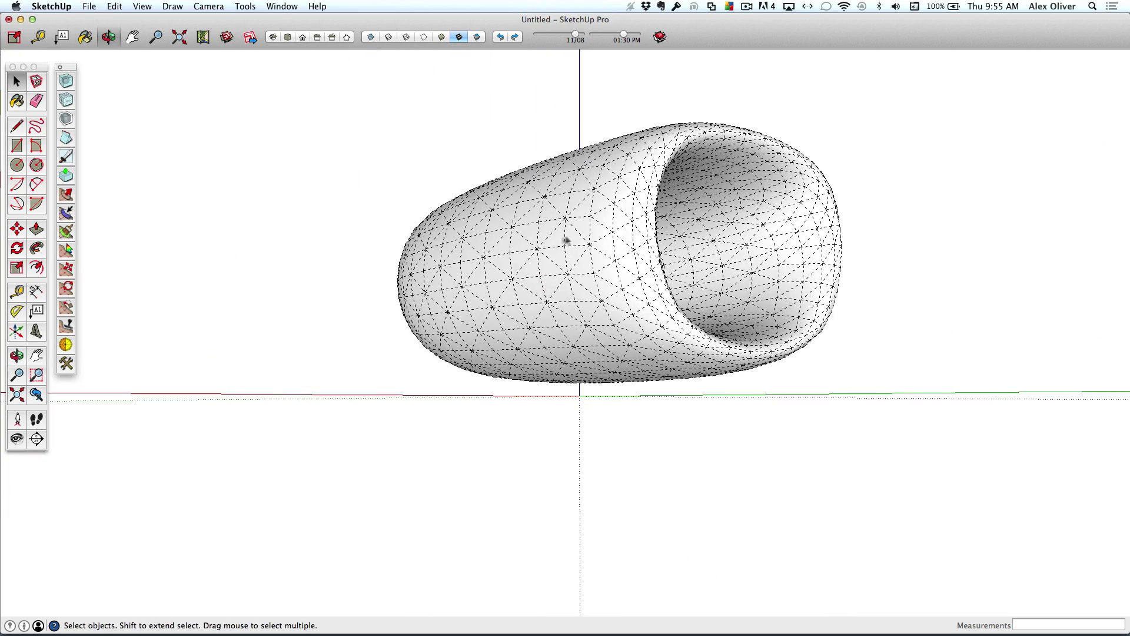
middle_drag(619, 297, 857, 471)
middle_drag(509, 340, 887, 304)
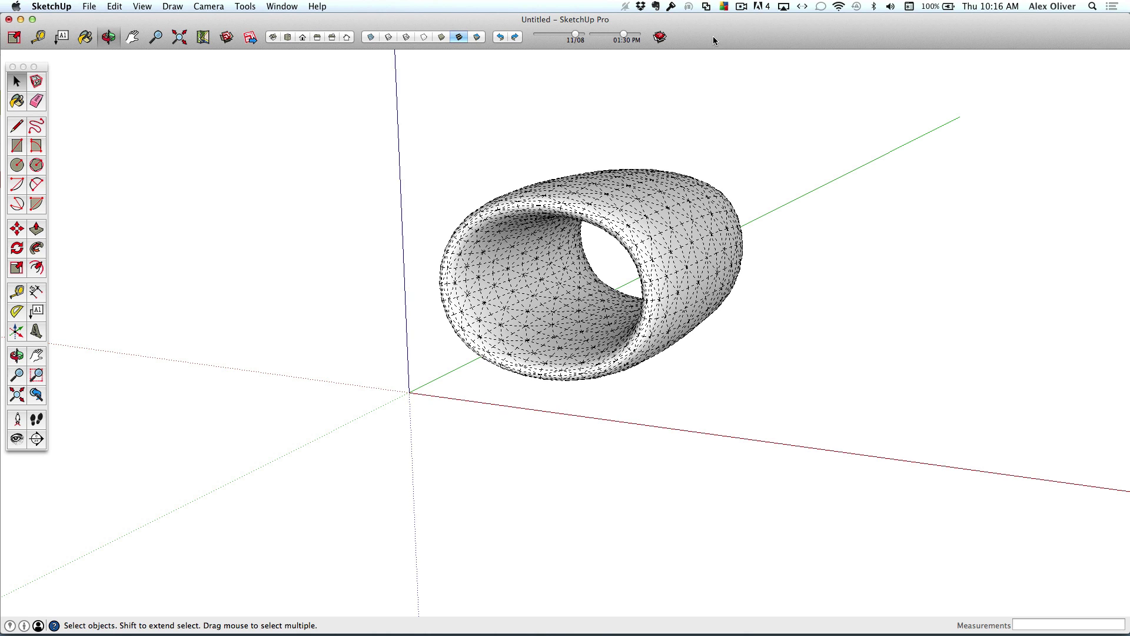
View the tube from Top, then Front, then switch to the Iso view
key(super)
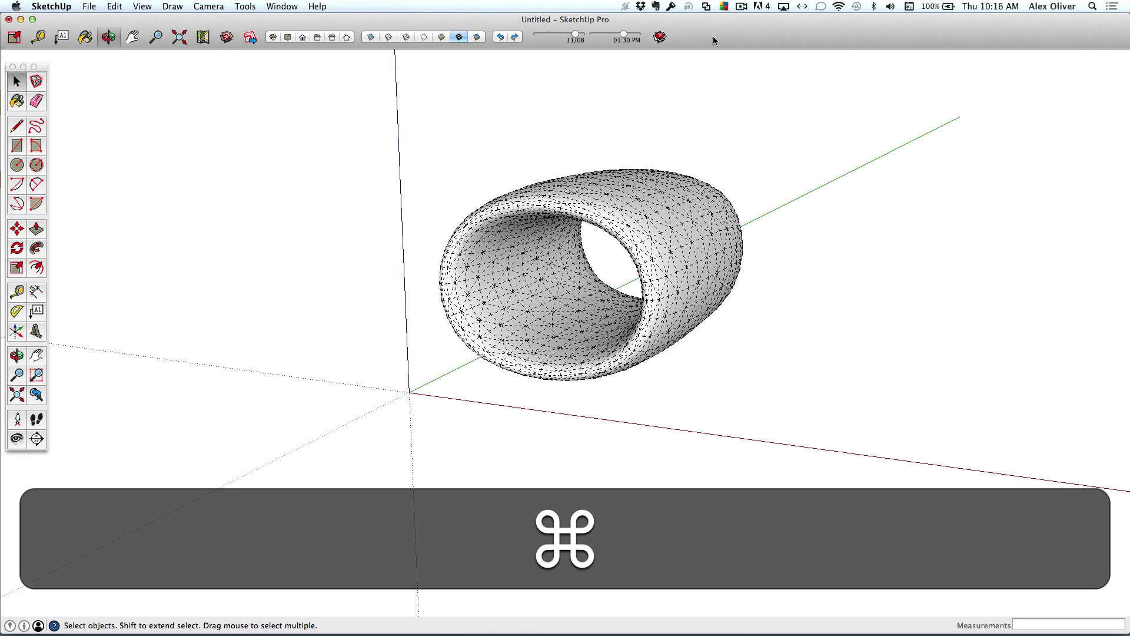
key(super+1)
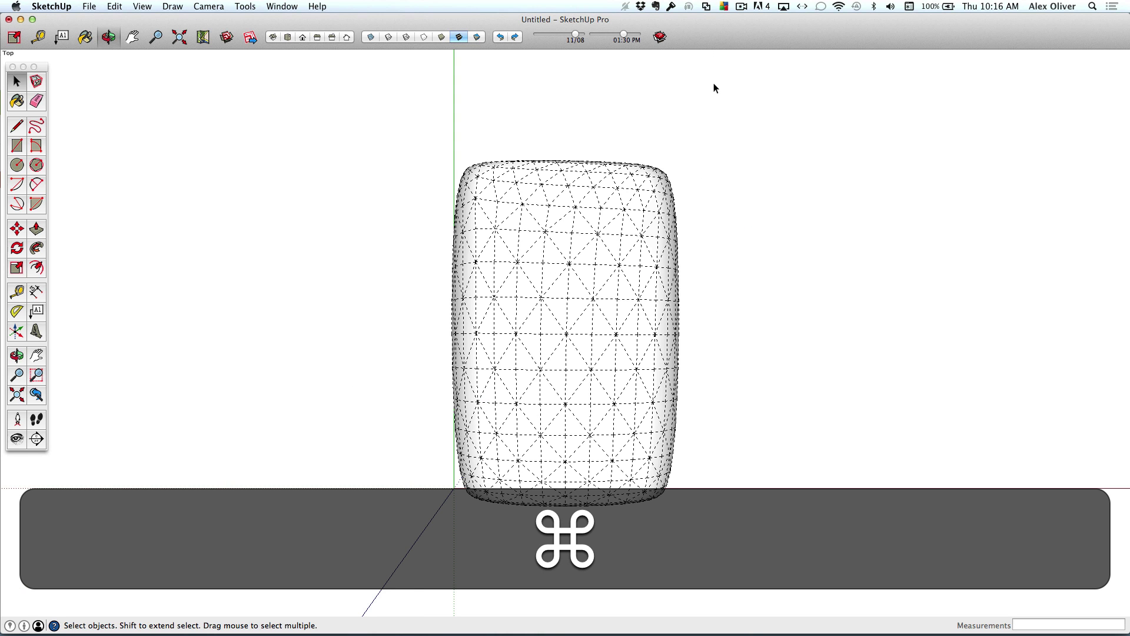
key(super+3)
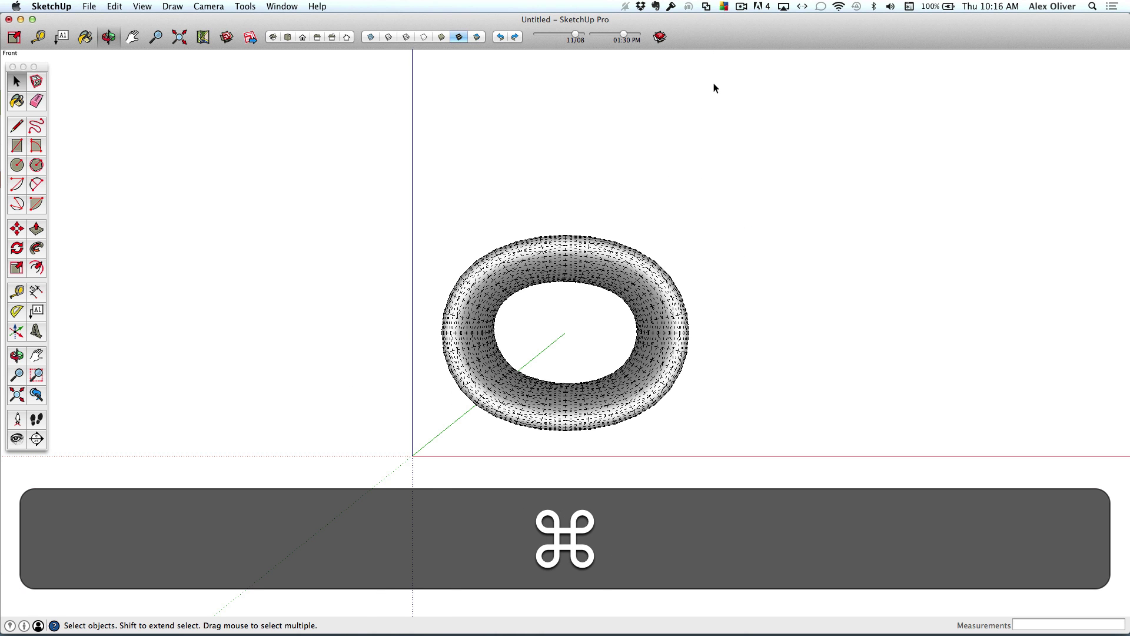
key(super+7)
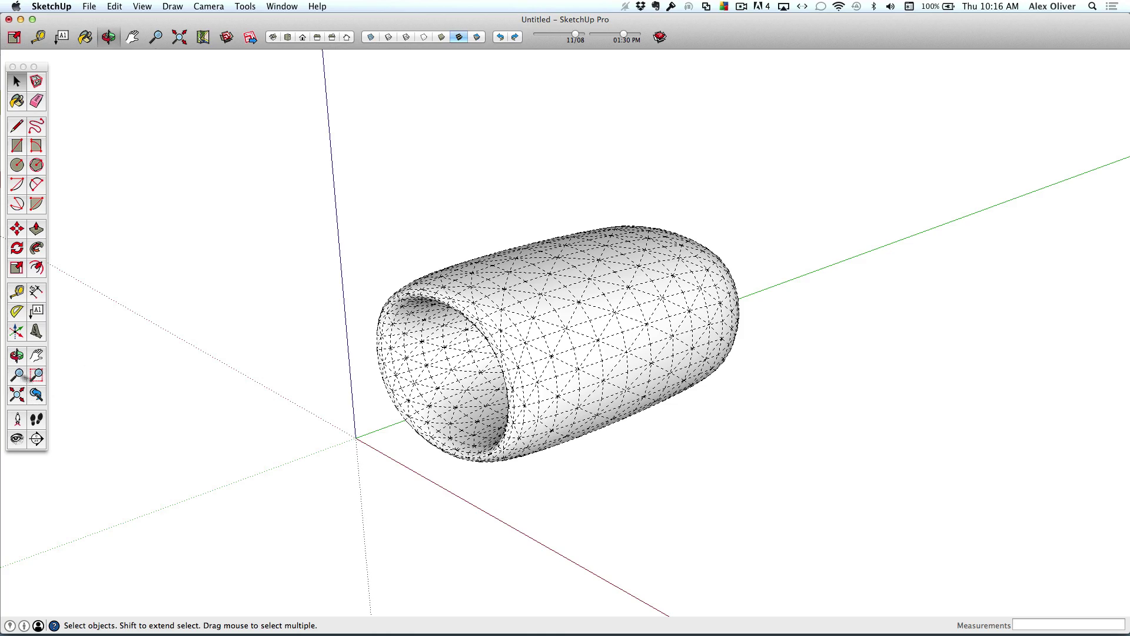
drag(347, 432, 520, 371)
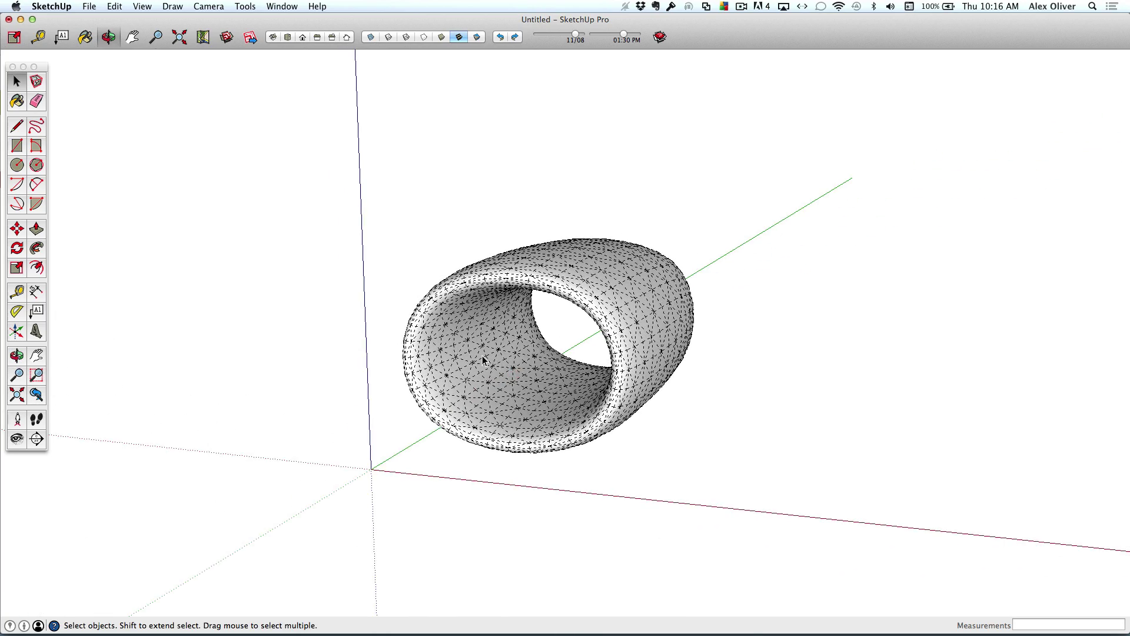
middle_drag(483, 361, 459, 353)
key(o)
drag(459, 353, 530, 403)
scroll(530, 405, down, 3)
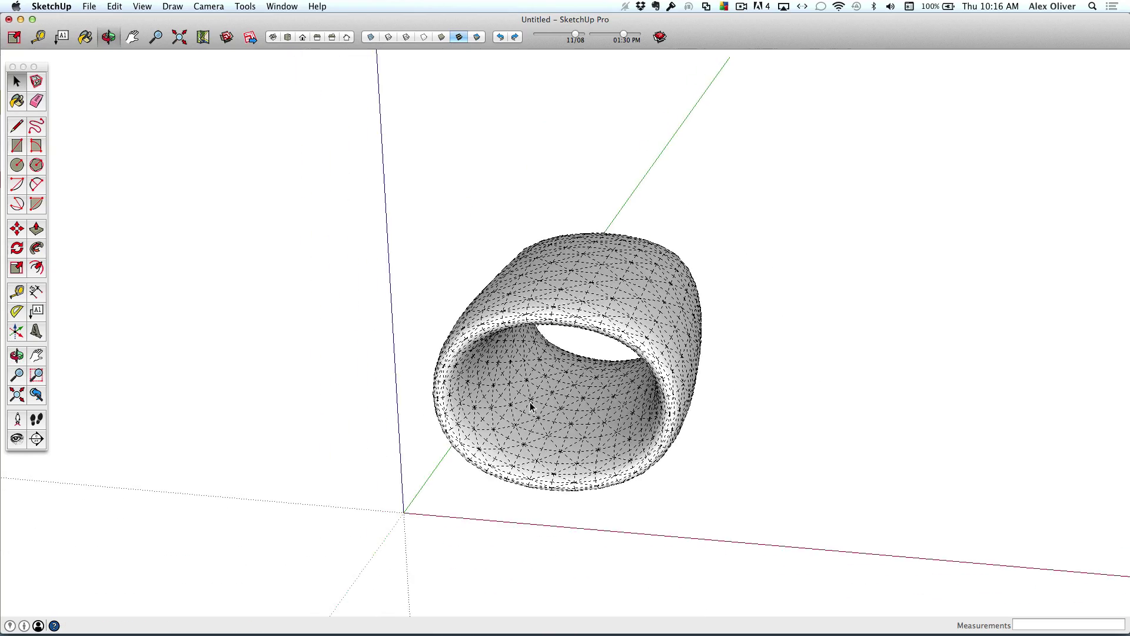
scroll(530, 405, up, 5)
middle_drag(530, 405, 454, 400)
key(shift)
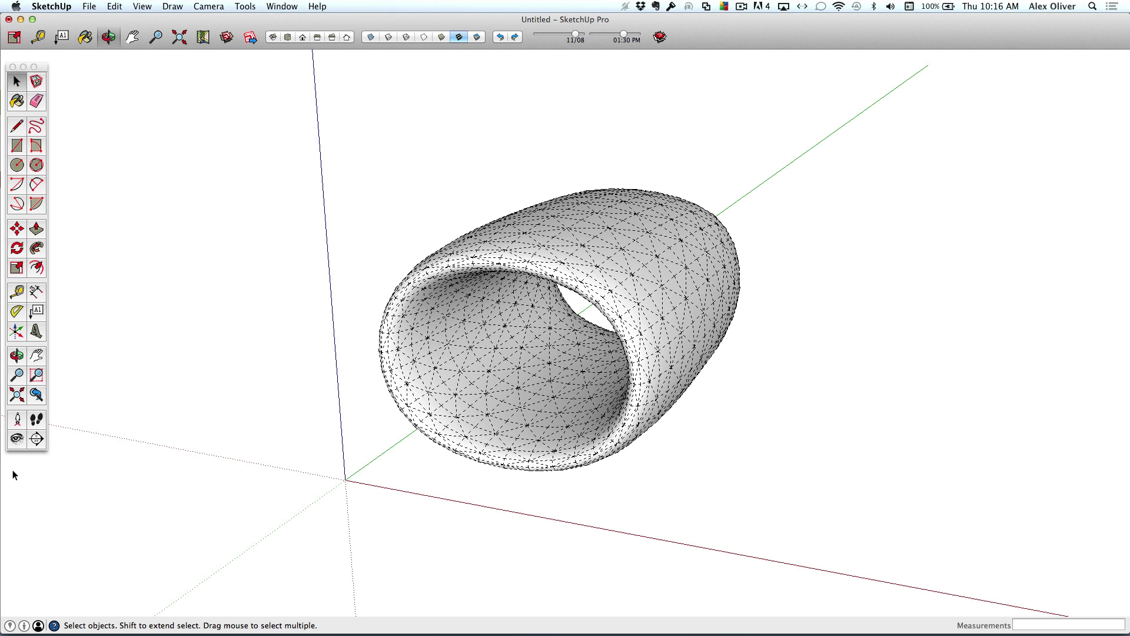
middle_drag(13, 474, 373, 497)
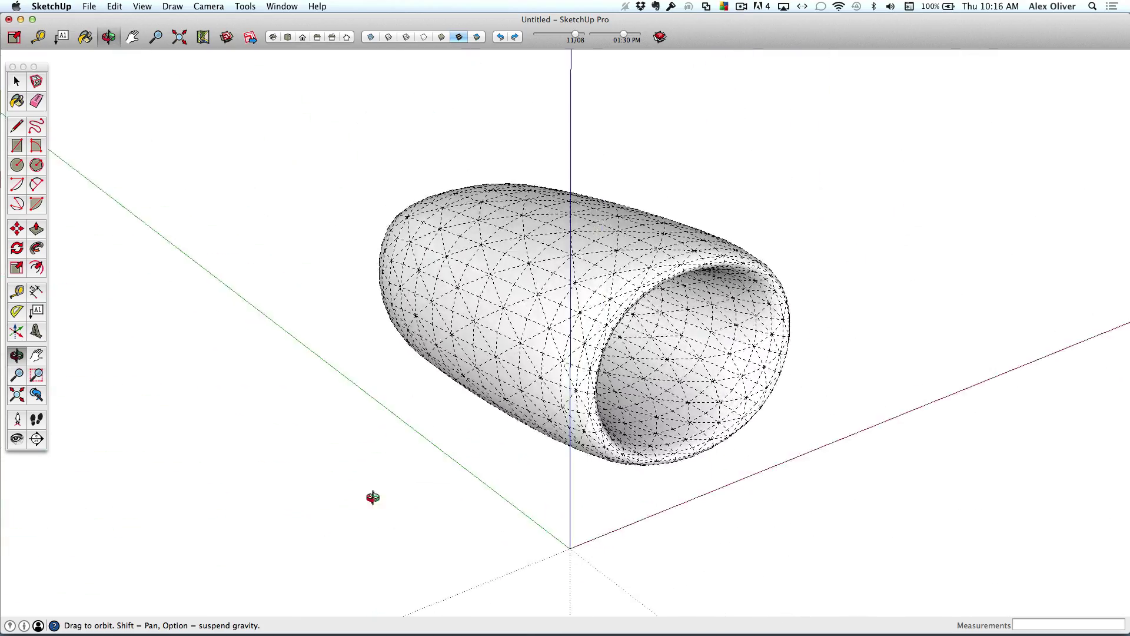
drag(373, 497, 453, 497)
middle_drag(577, 587, 626, 367)
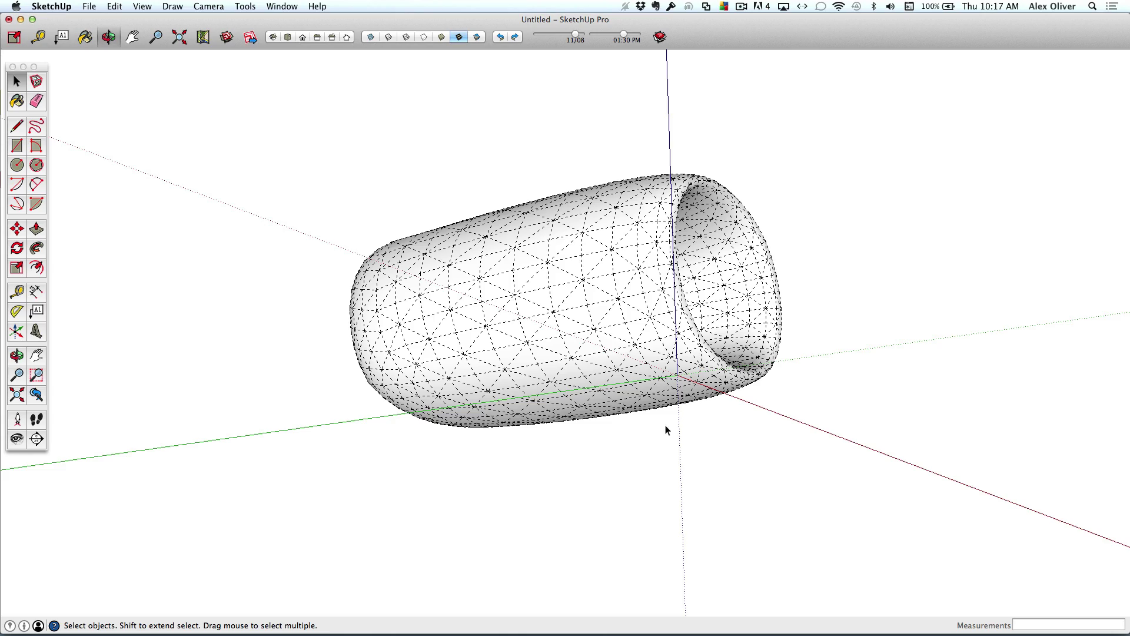
middle_drag(848, 443, 454, 494)
scroll(476, 318, up, 10)
scroll(476, 318, down, 5)
scroll(454, 492, up, 10)
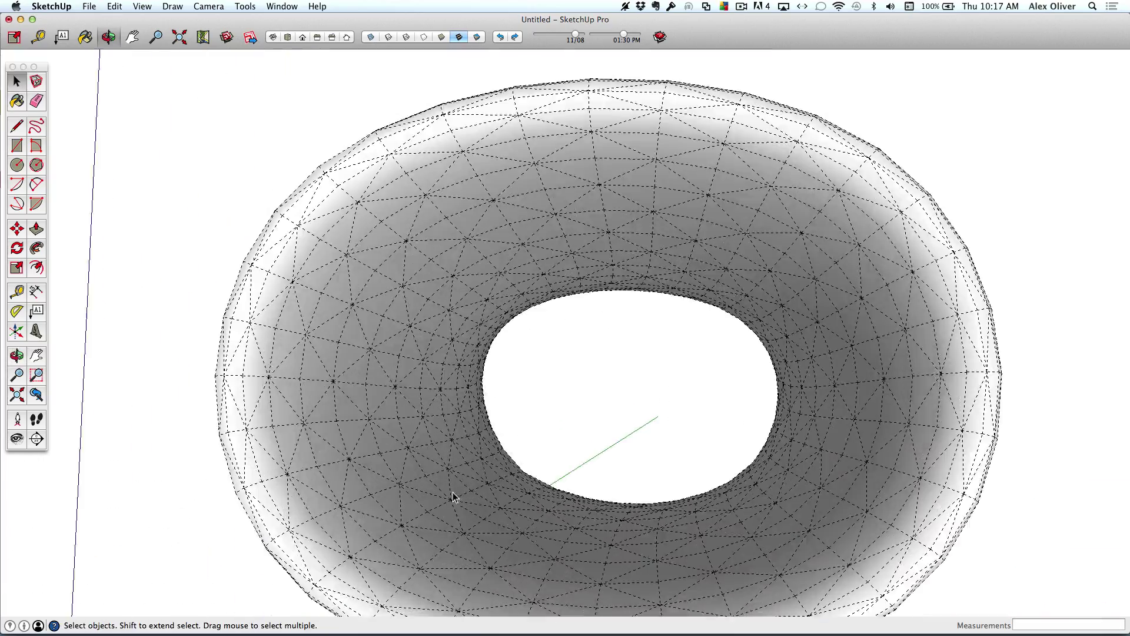
scroll(477, 434, down, 5)
middle_drag(469, 453, 526, 441)
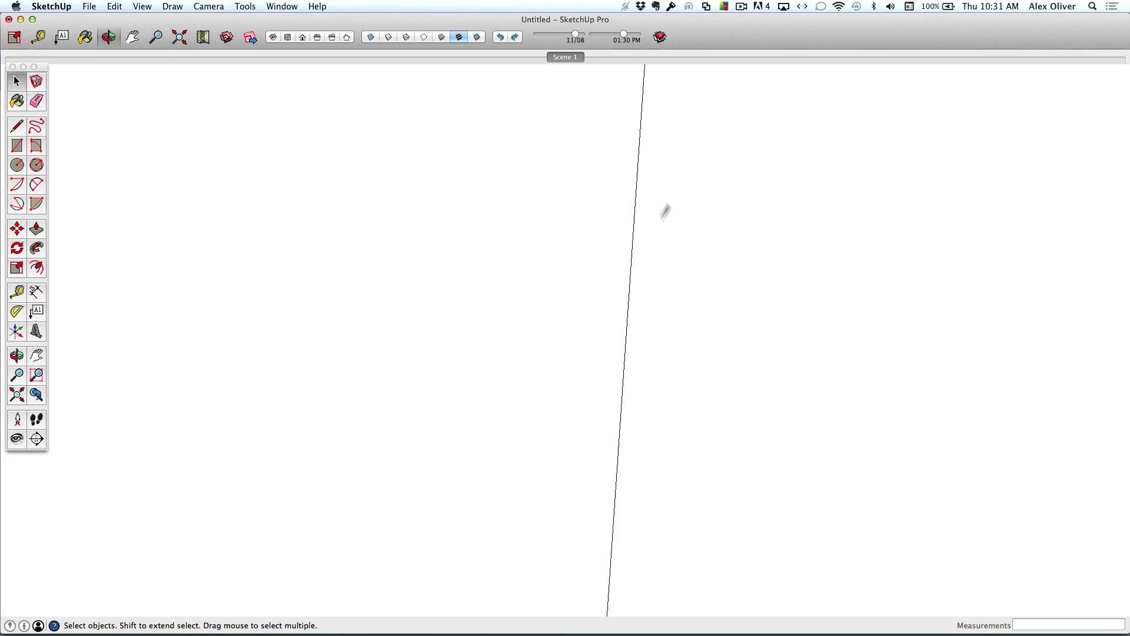
Zoom Extents to frame the whole meshed tube
click(17, 399)
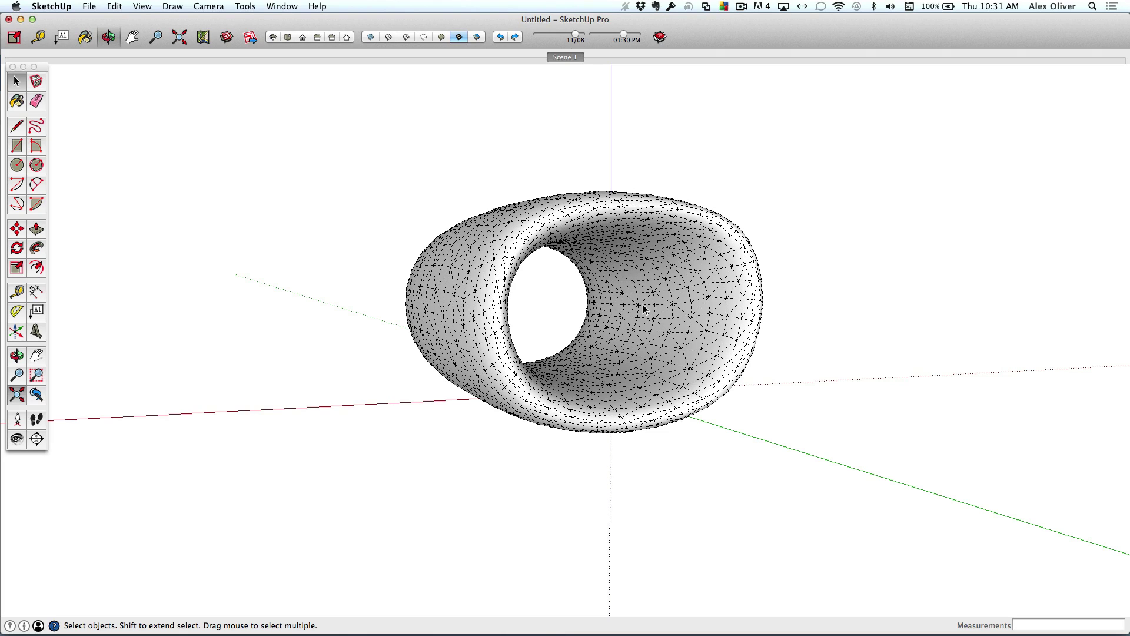
Open the Apple menu to reach System Preferences
click(17, 5)
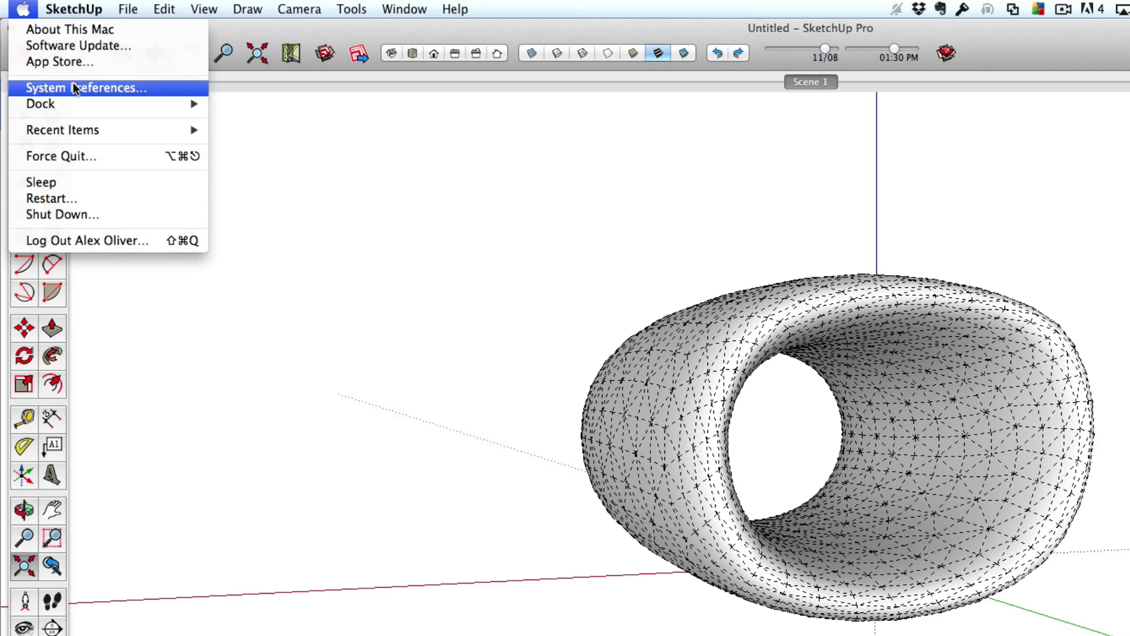
click(75, 87)
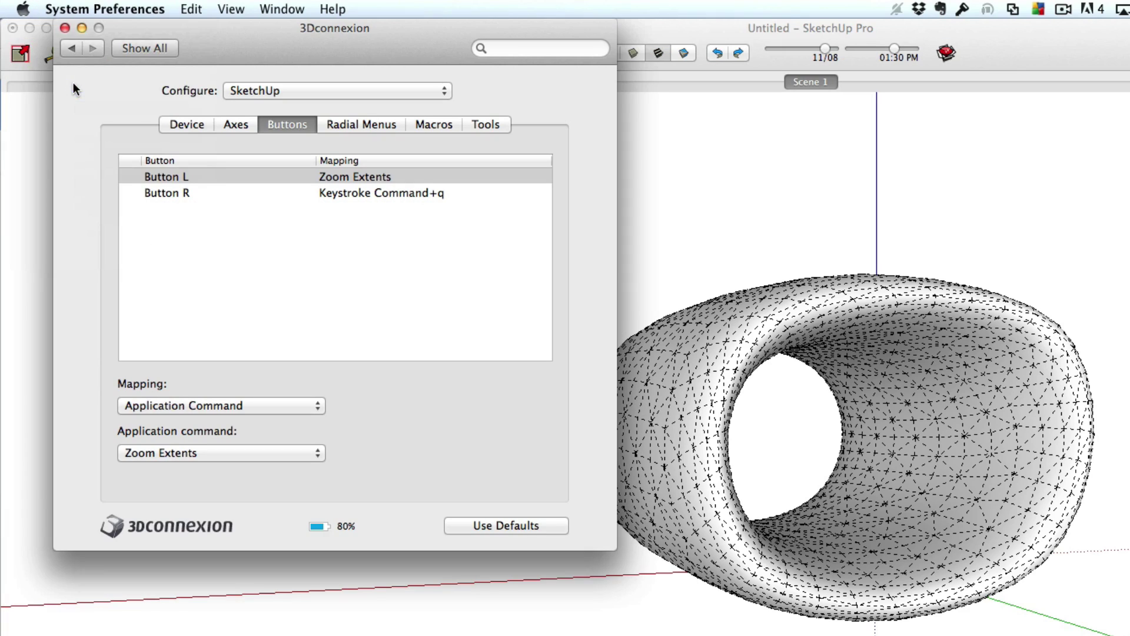
click(143, 44)
click(91, 485)
click(189, 124)
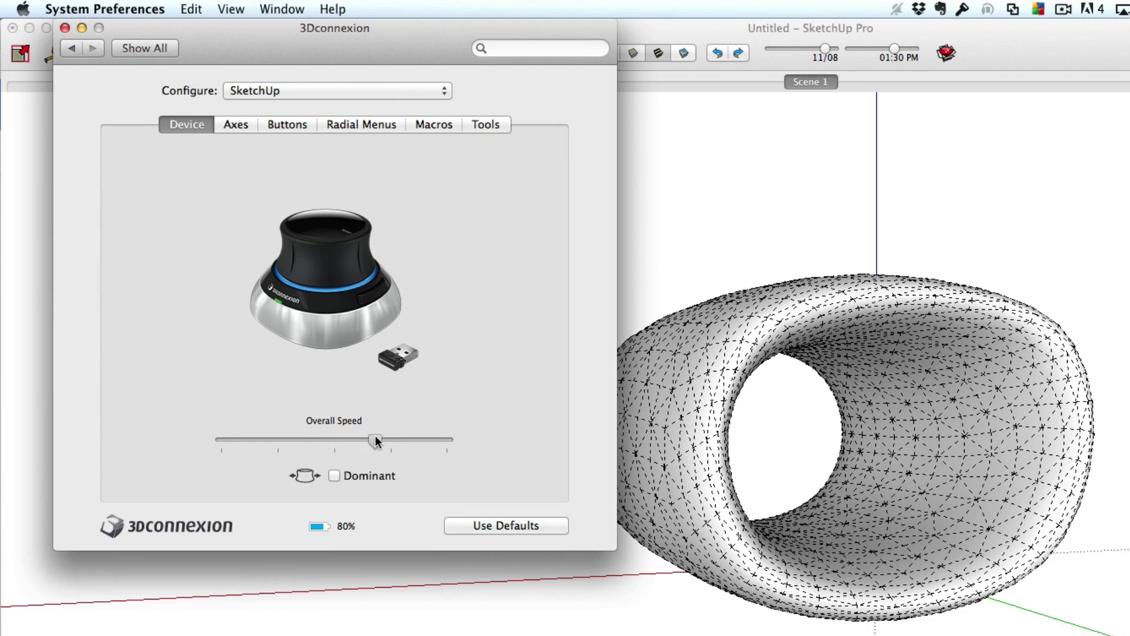
drag(392, 438, 392, 438)
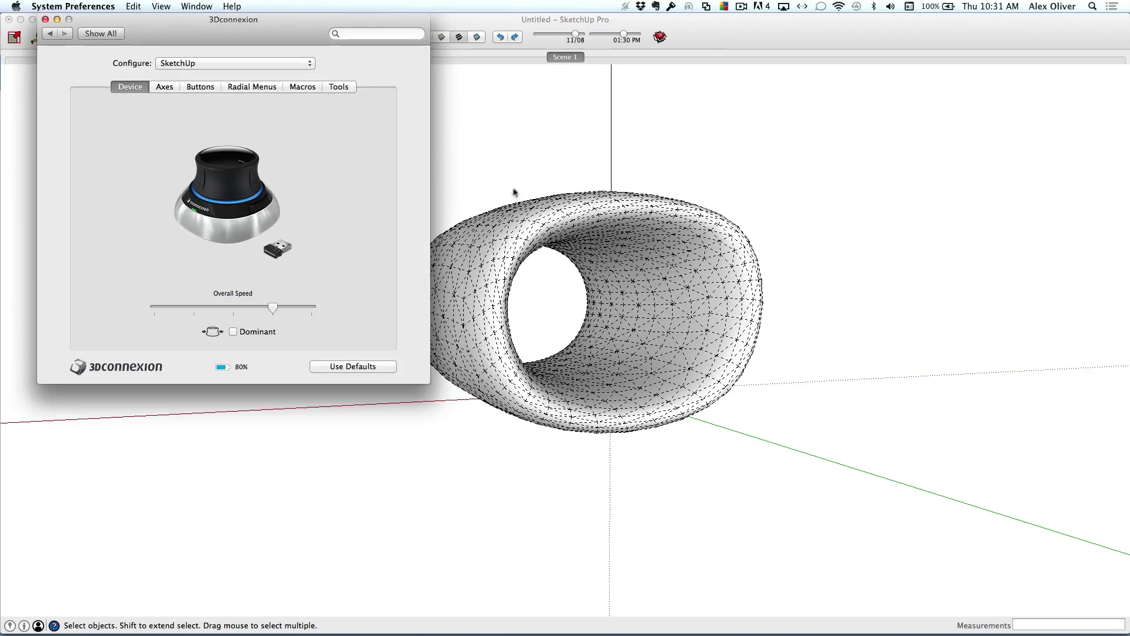
click(769, 244)
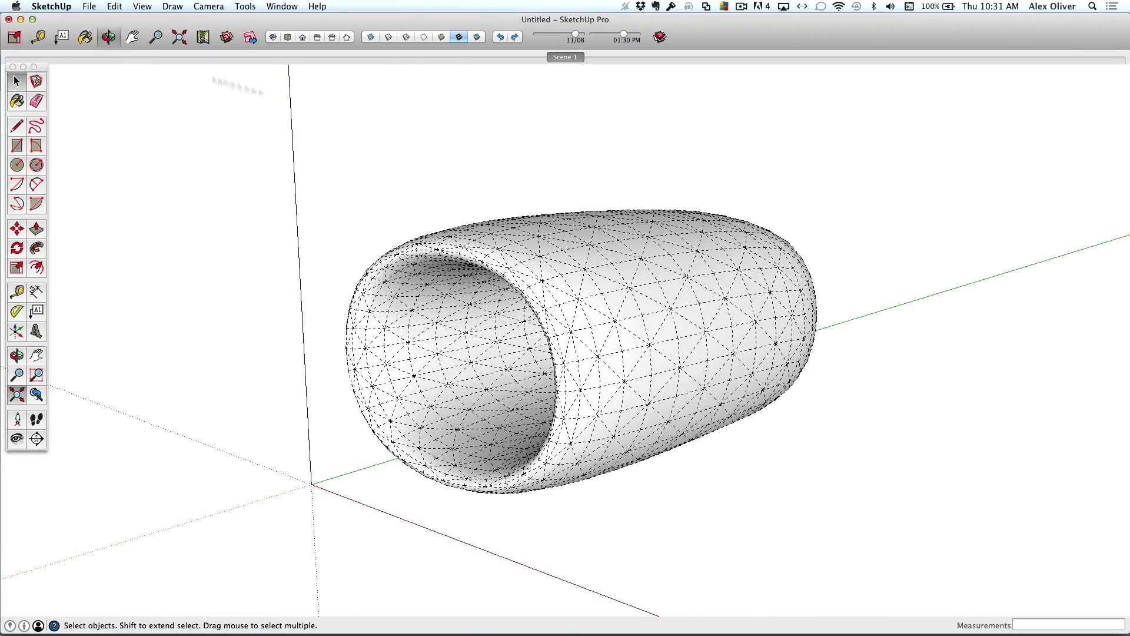
click(14, 6)
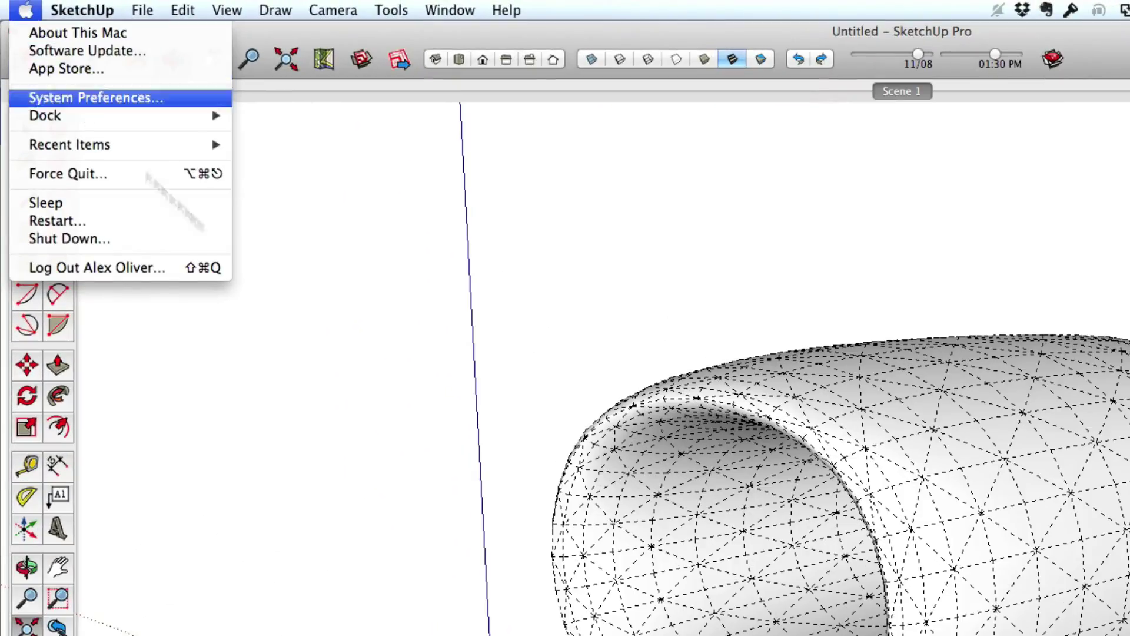
click(94, 97)
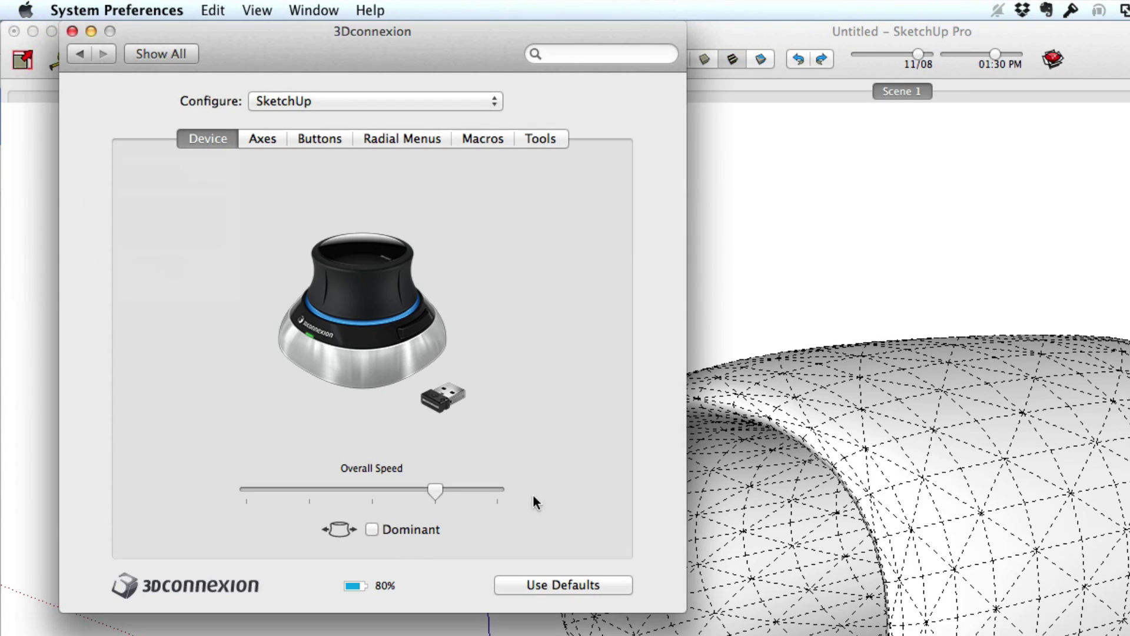
click(316, 137)
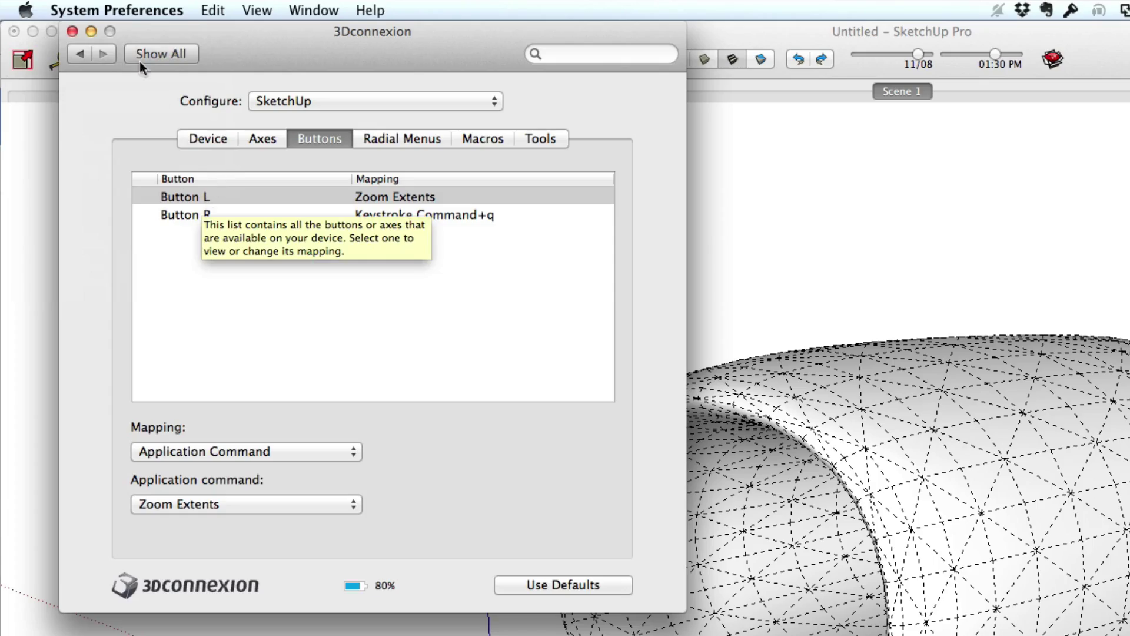
click(72, 31)
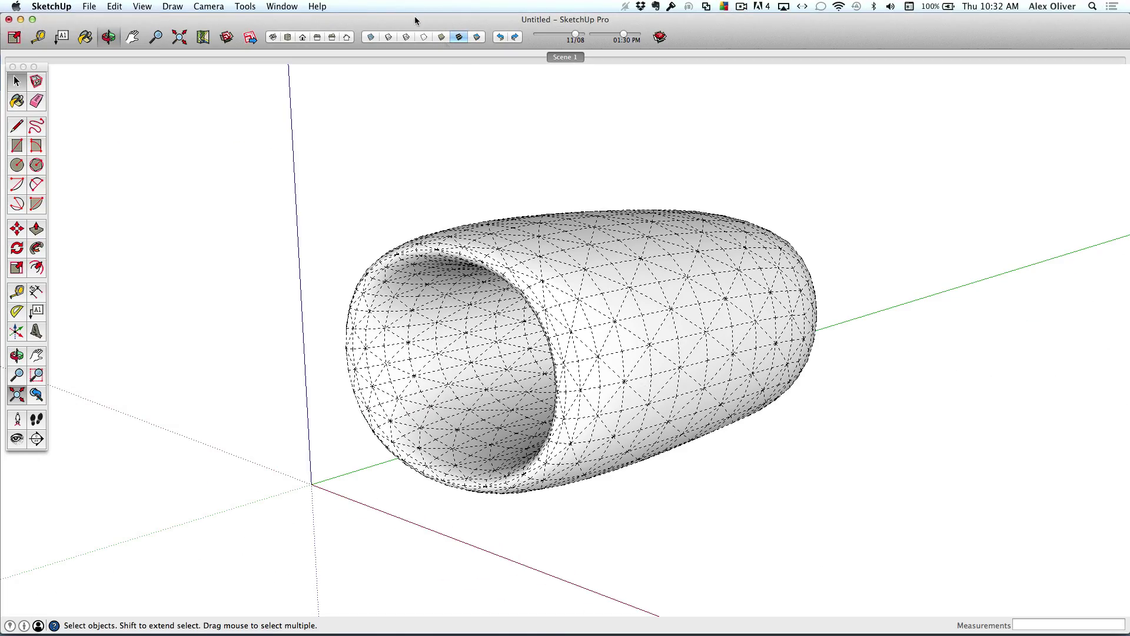